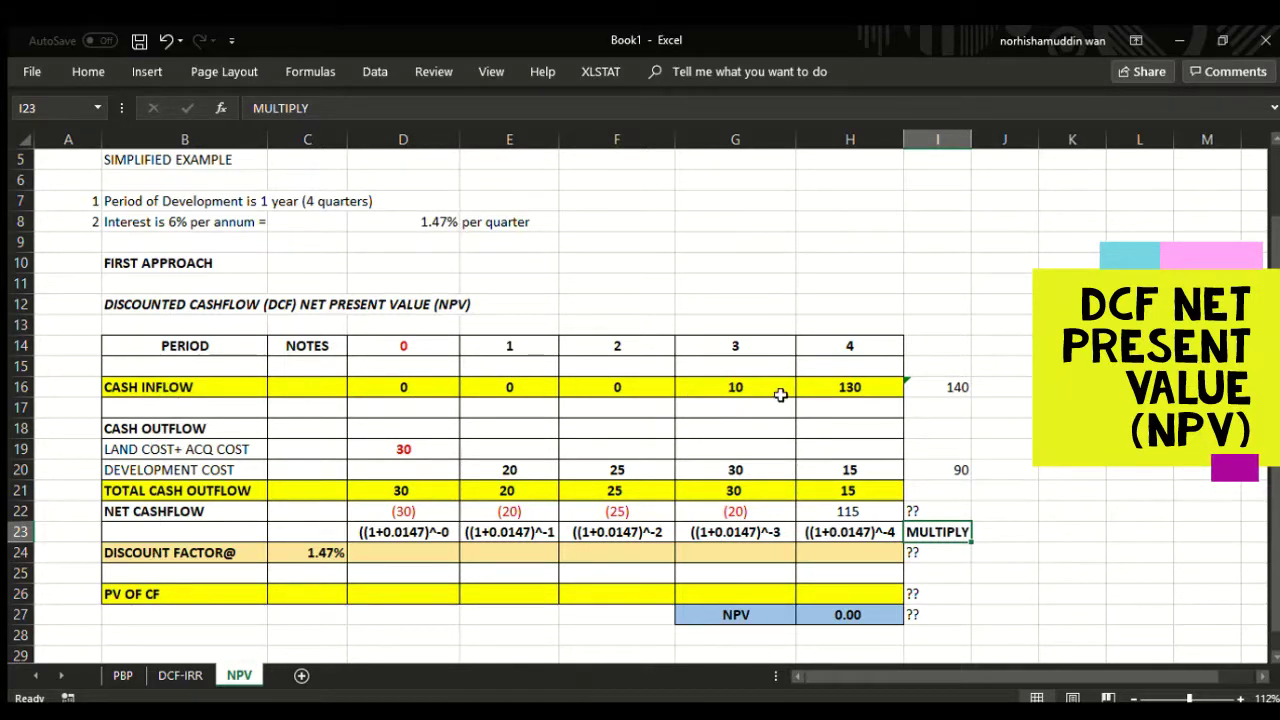
Add the note "INCLUDE PERIOD 0 FOR LAND COST" in cell D13, above the period 0 heading
click(424, 451)
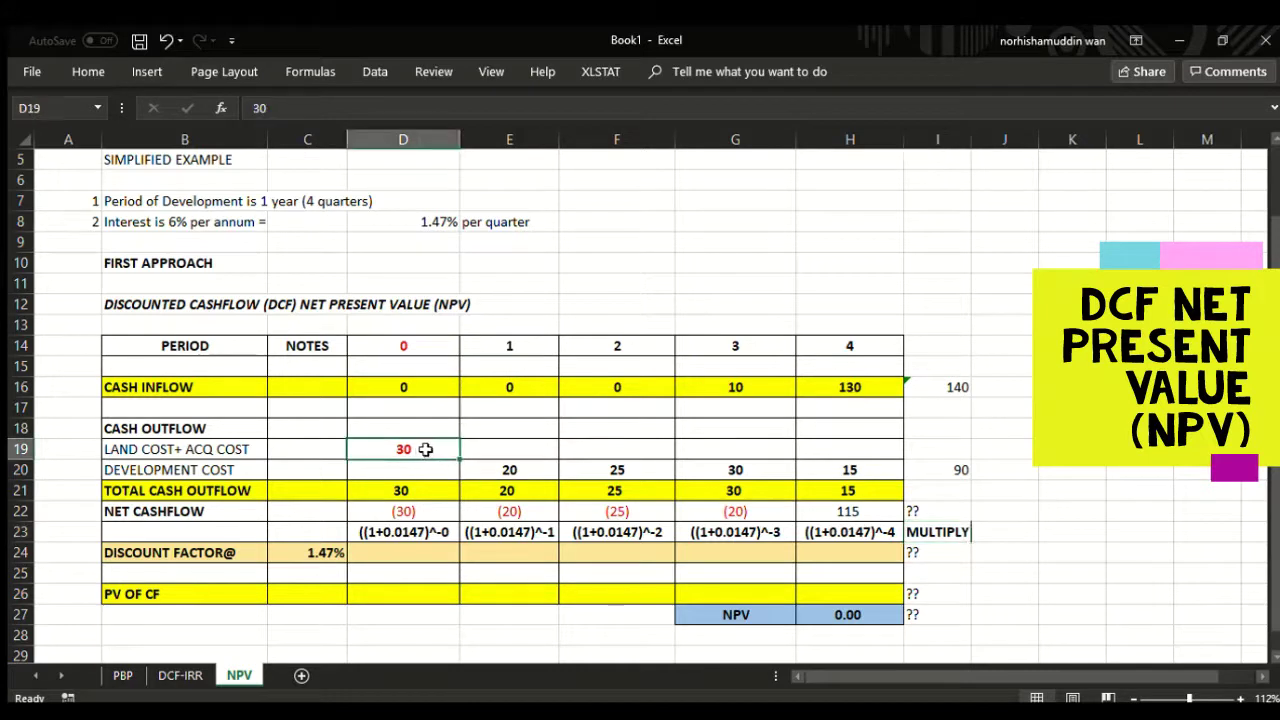
click(402, 346)
click(414, 320)
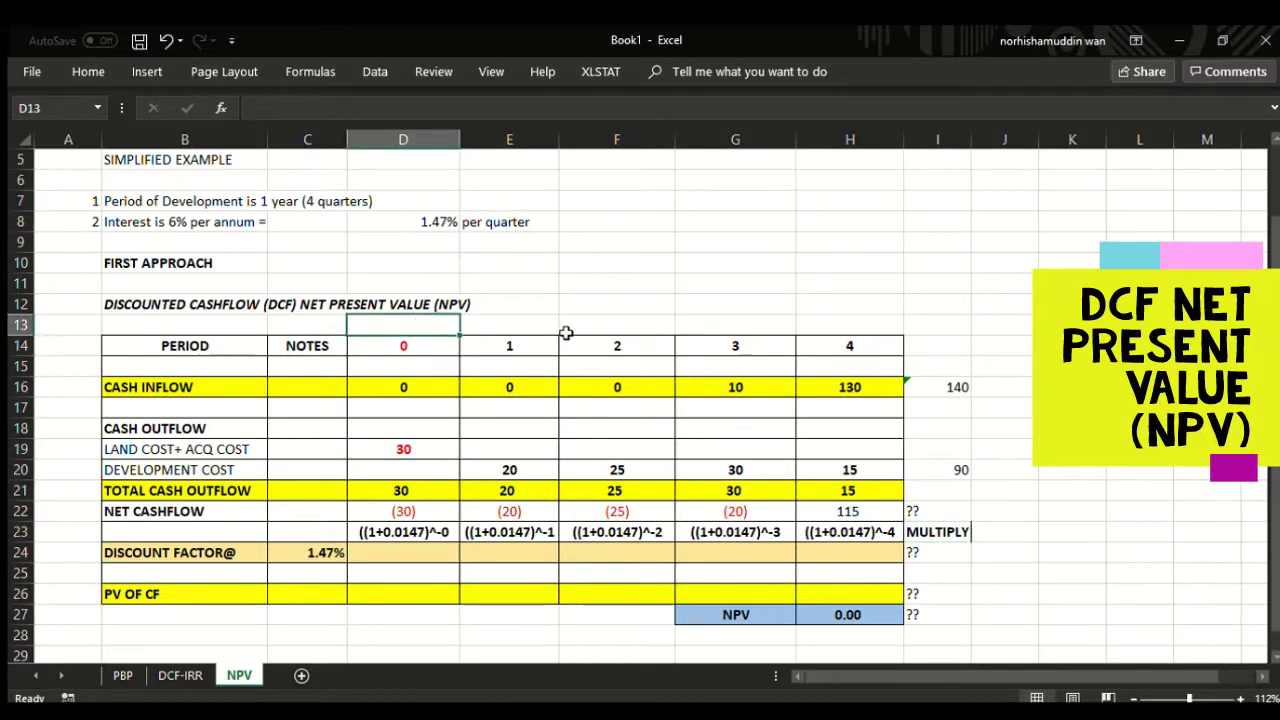
text(IN)
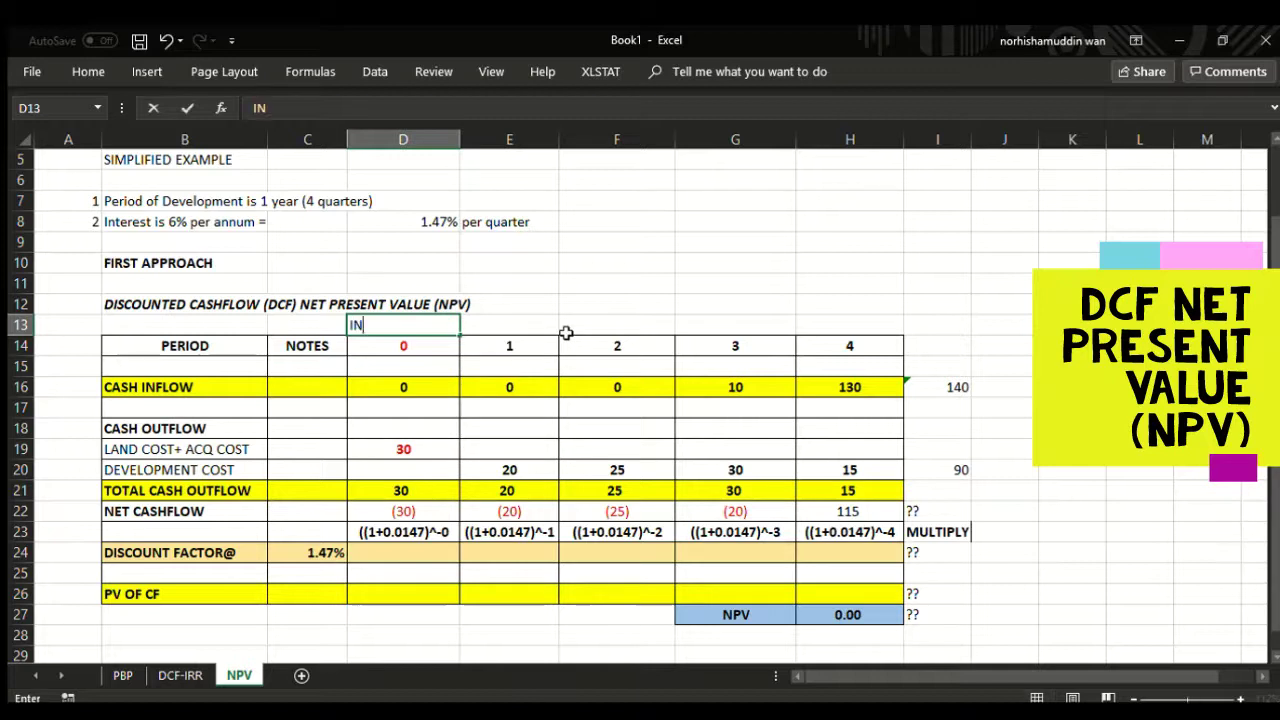
text(CLUDE )
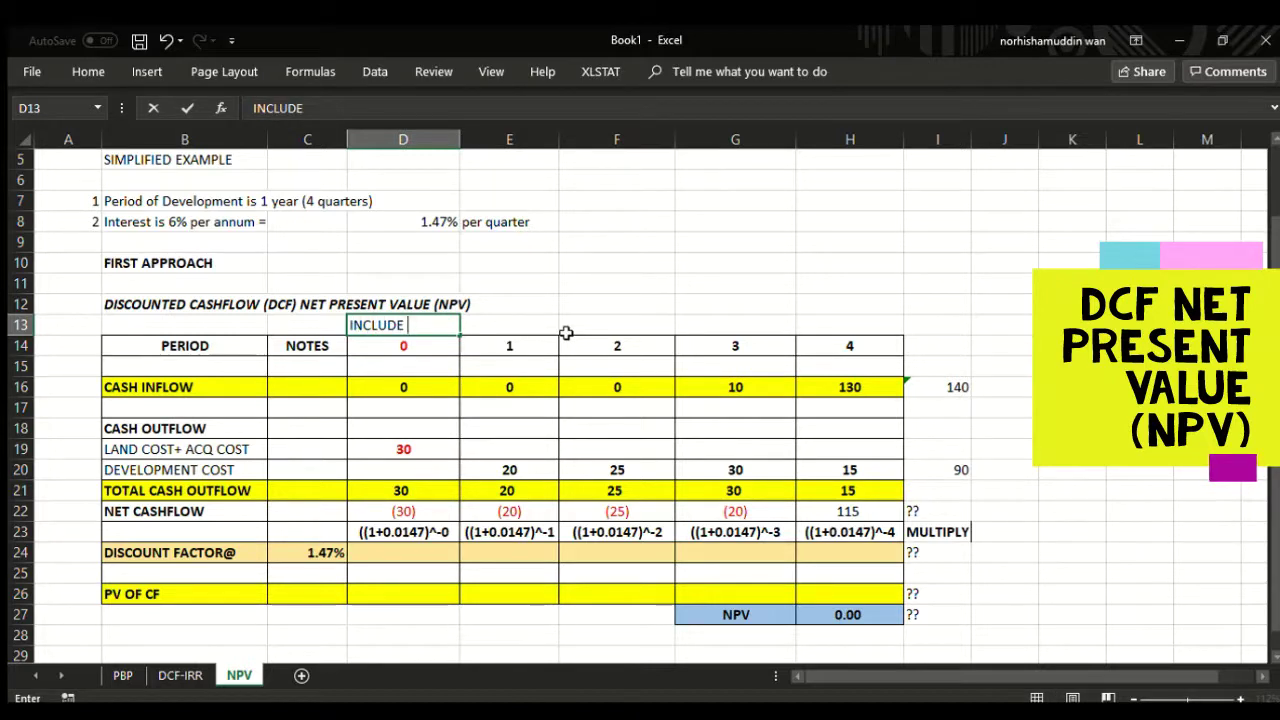
text(PERIOD 0)
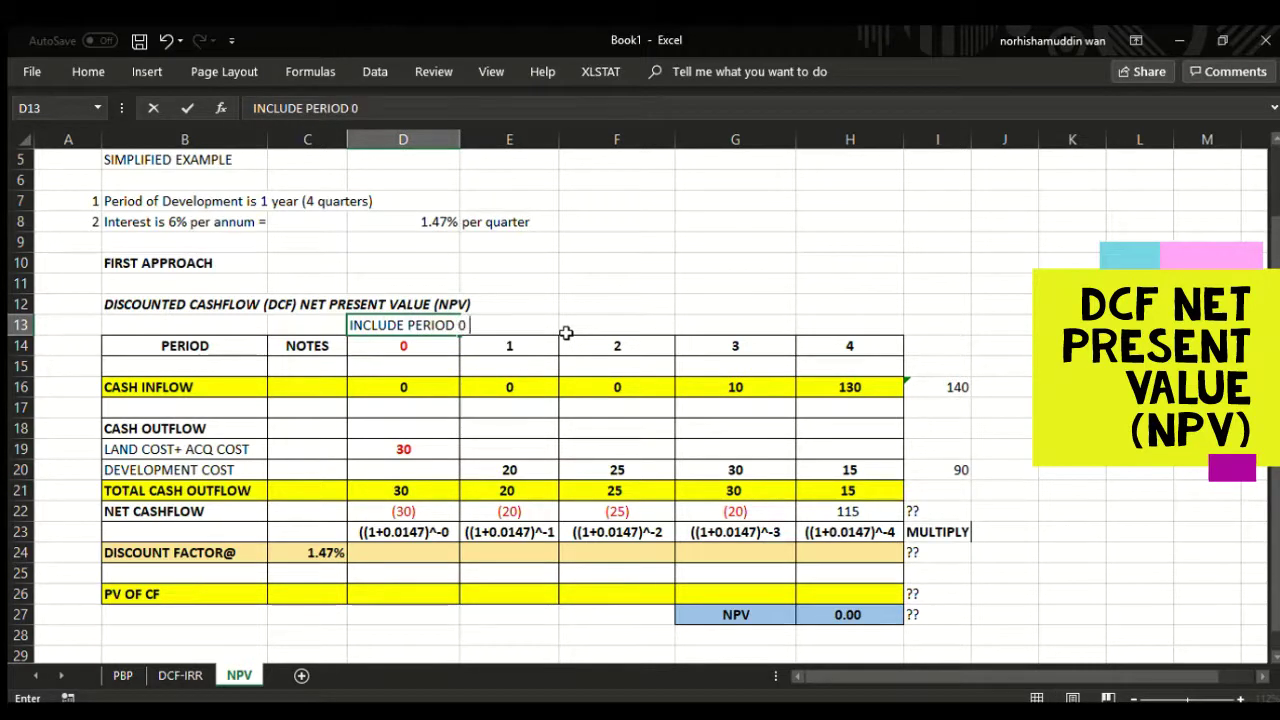
text( FOR LAND )
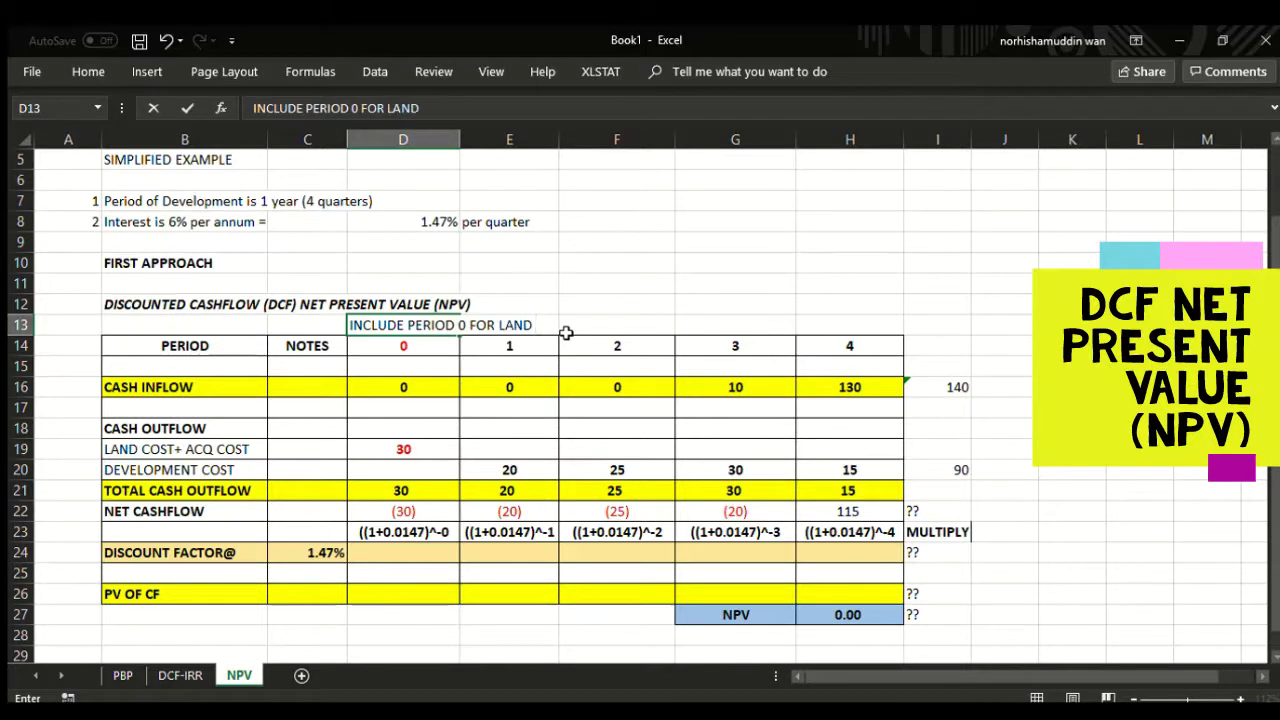
text(COST)
key(Return)
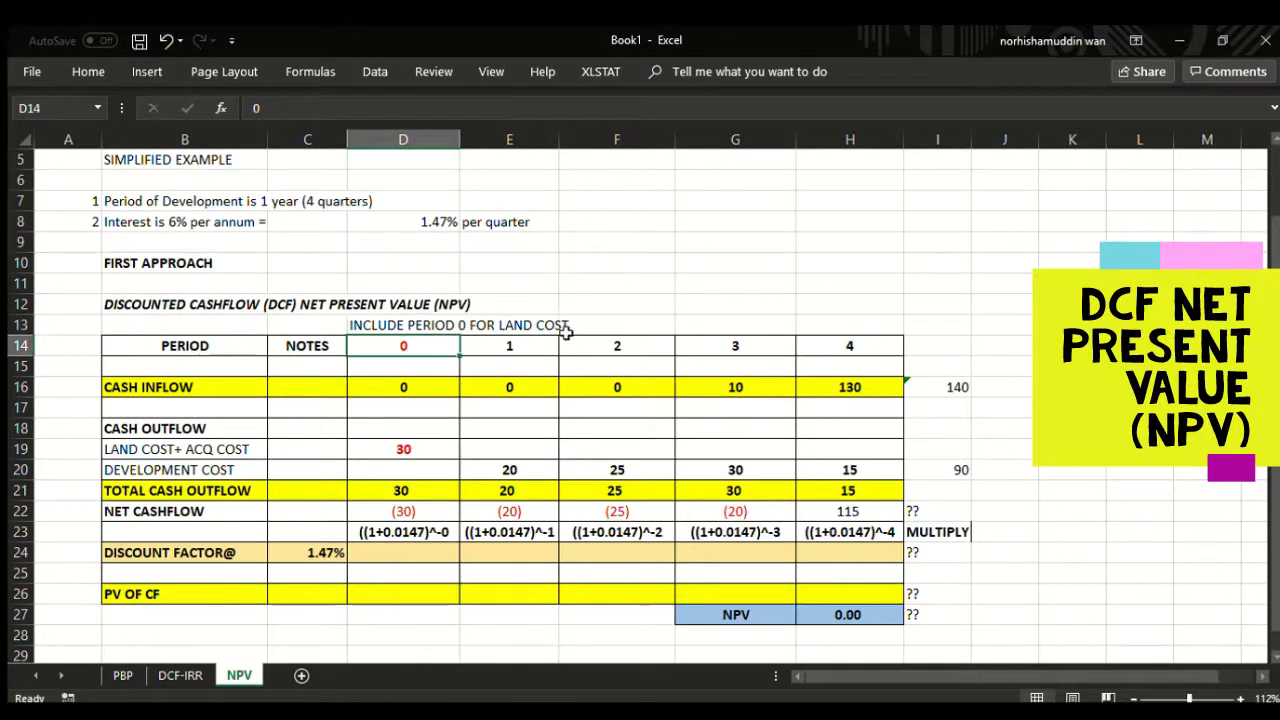
Examine the period 0 cash inflow, the land and development costs, and the total cash outflow formula
click(405, 395)
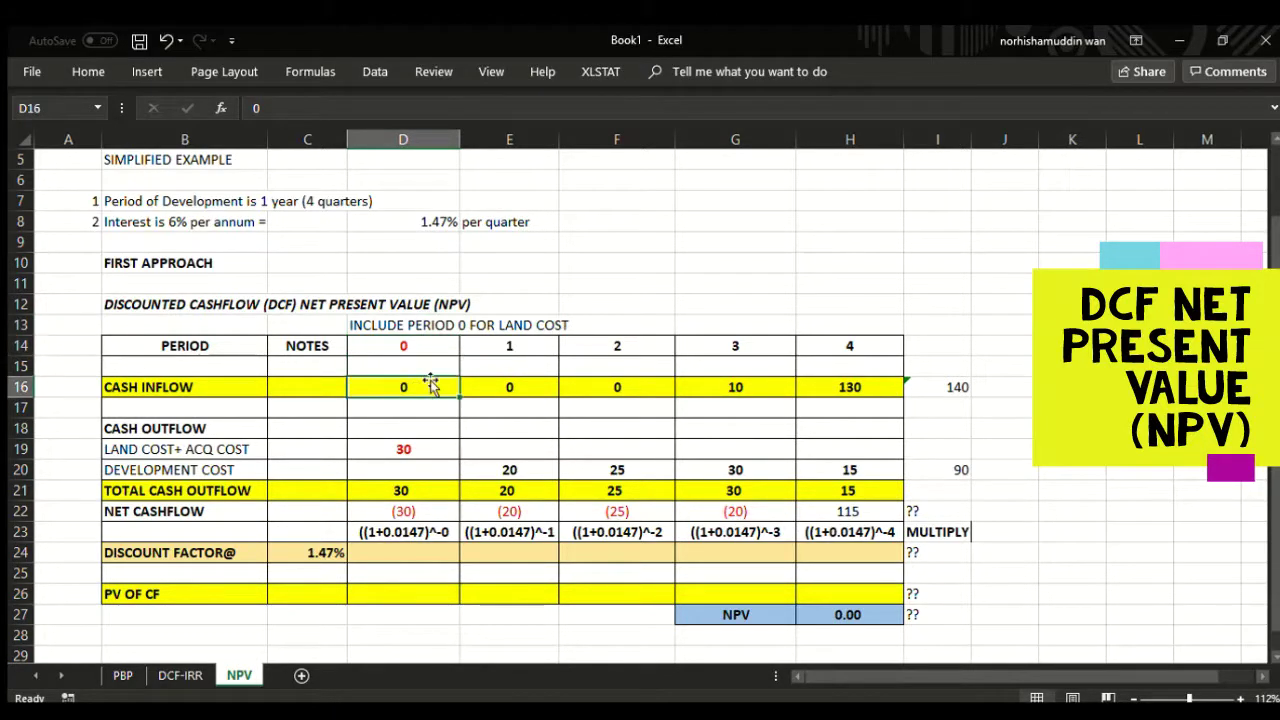
scroll(430, 387, down, 1)
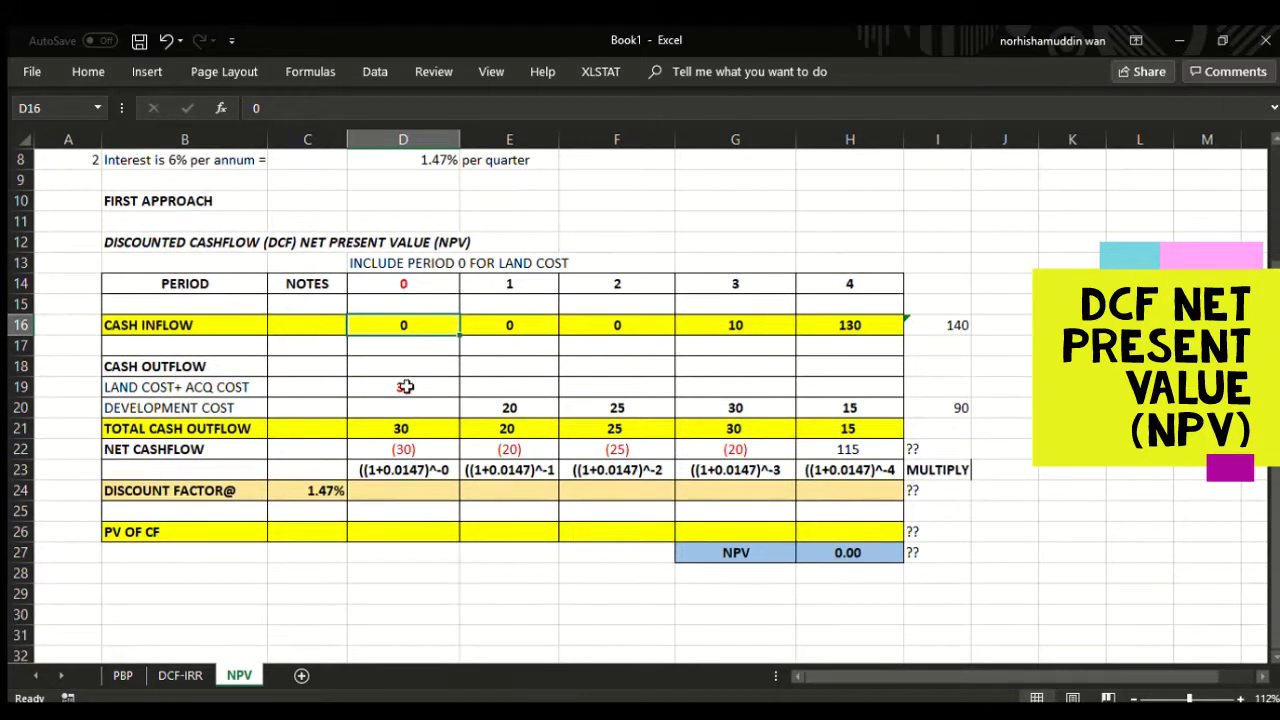
click(403, 387)
click(221, 413)
click(506, 411)
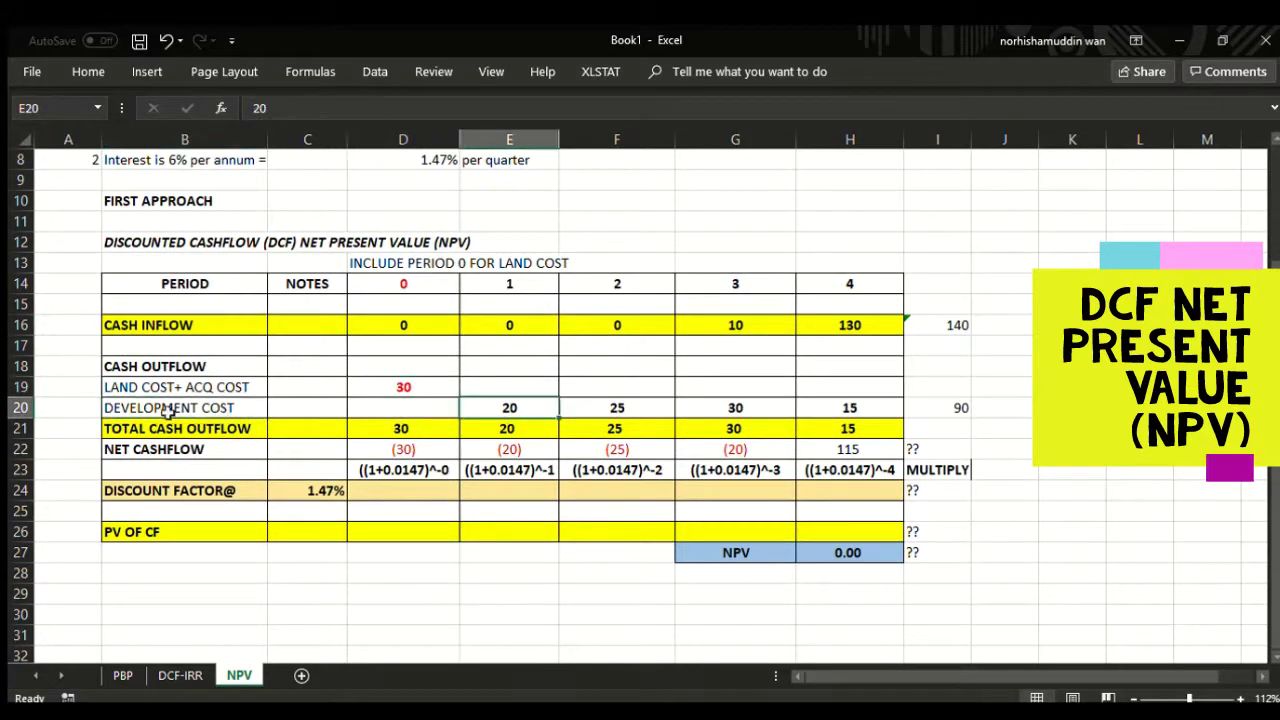
click(208, 406)
click(509, 406)
click(401, 428)
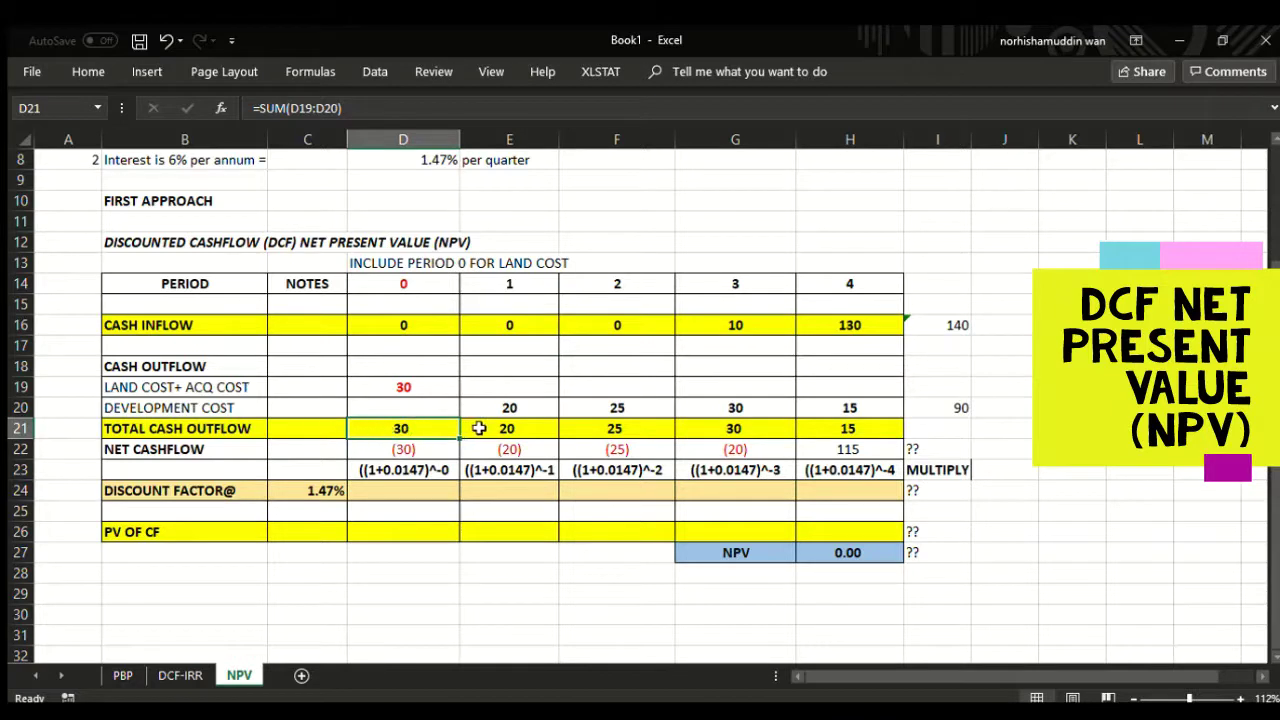
click(479, 428)
click(405, 388)
click(409, 408)
click(531, 408)
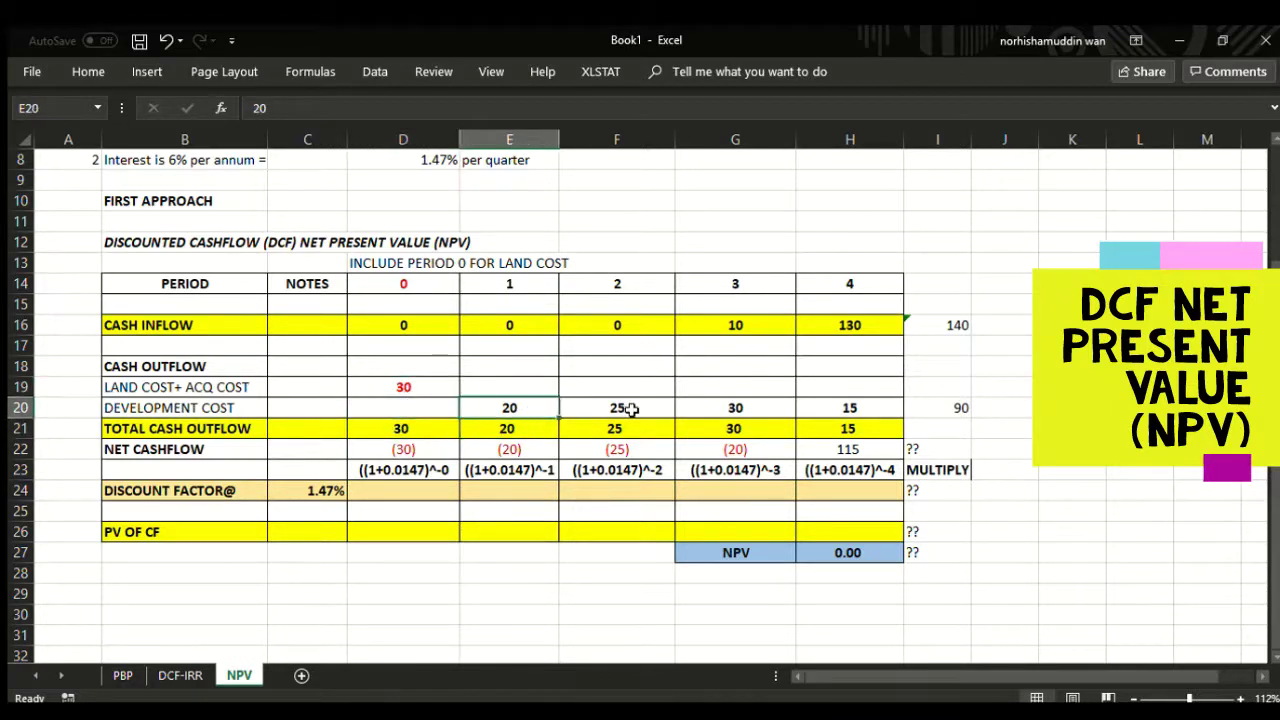
click(628, 409)
click(757, 409)
click(835, 408)
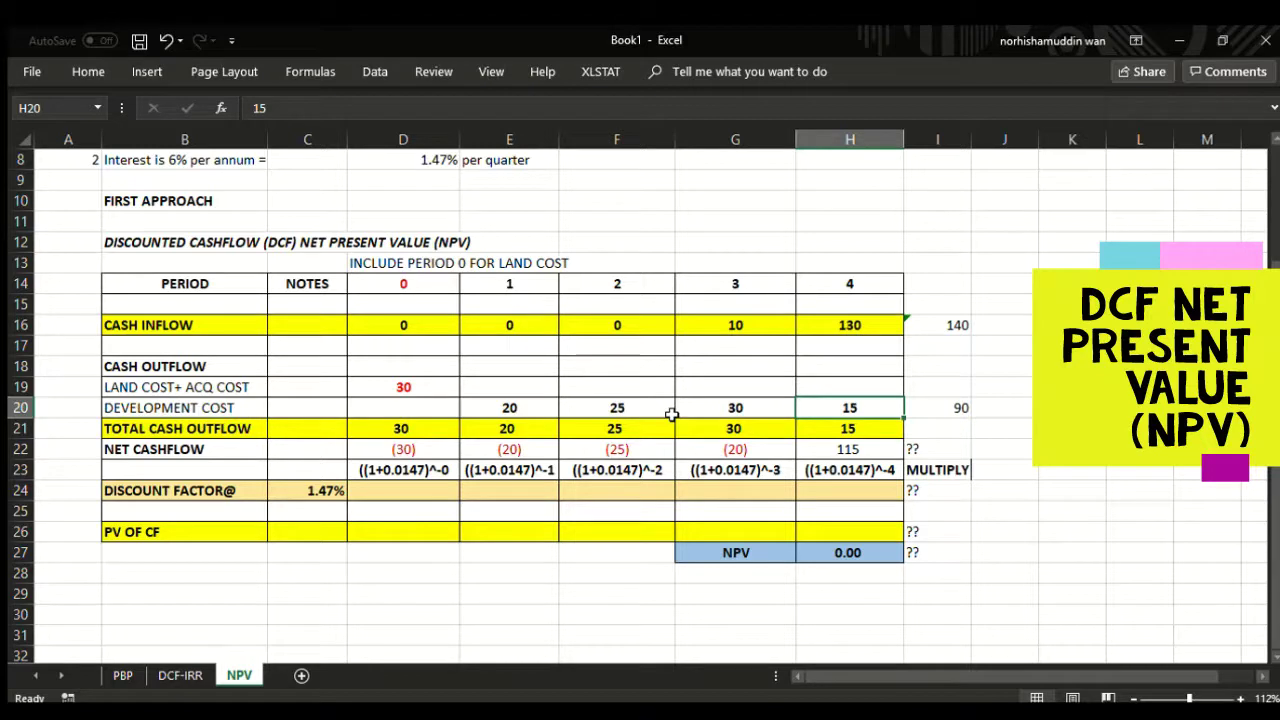
Examine how the net cashflow row is derived from cash inflow and total cash outflow in periods 0 and 1
click(405, 470)
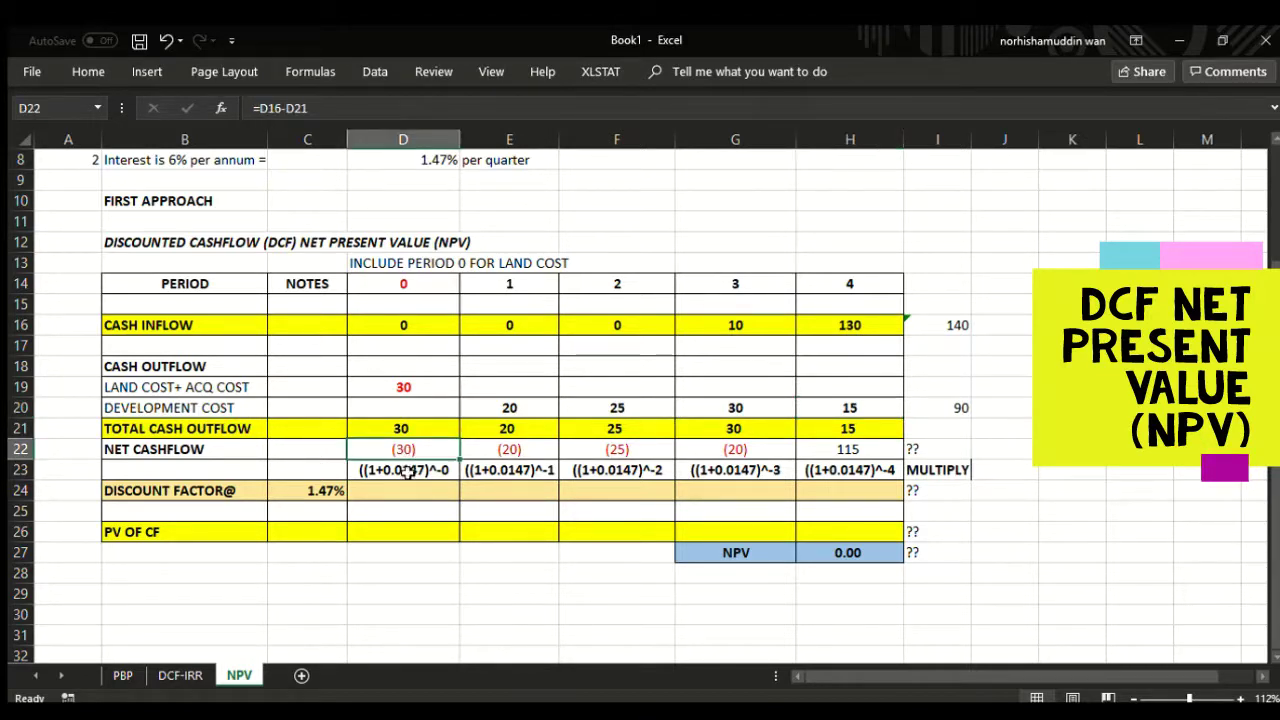
click(512, 449)
click(845, 449)
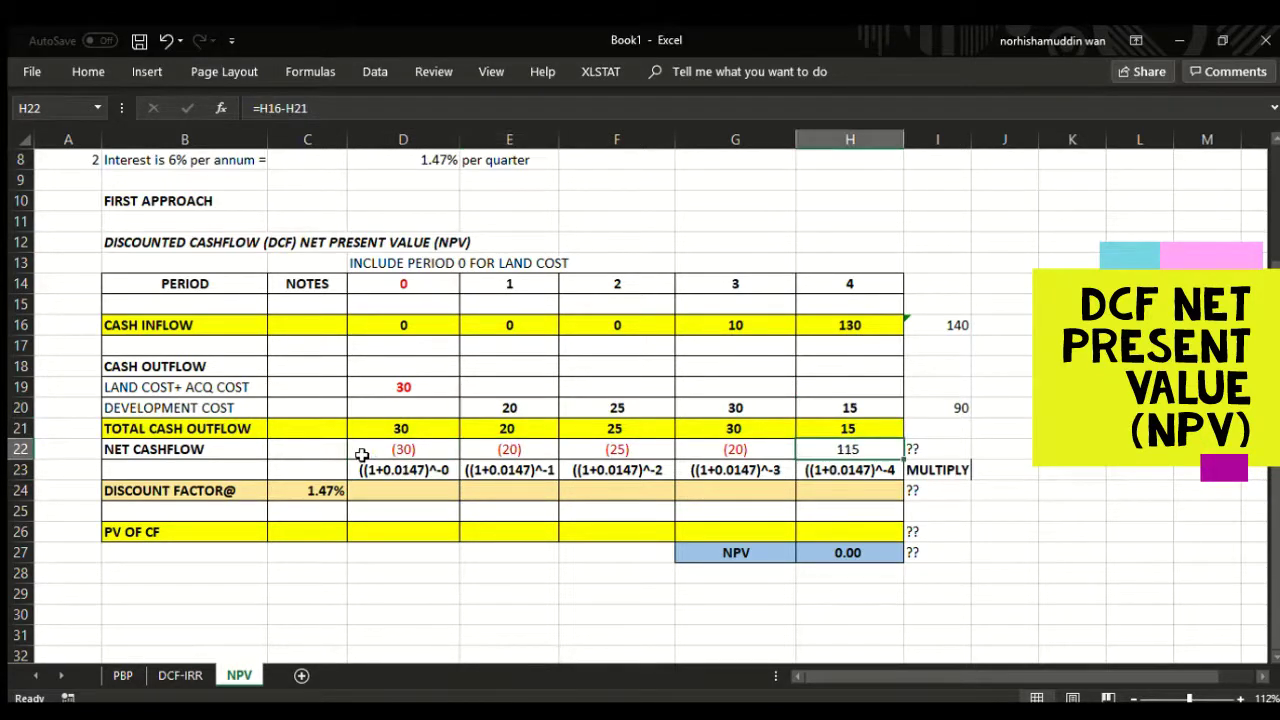
click(196, 453)
click(395, 450)
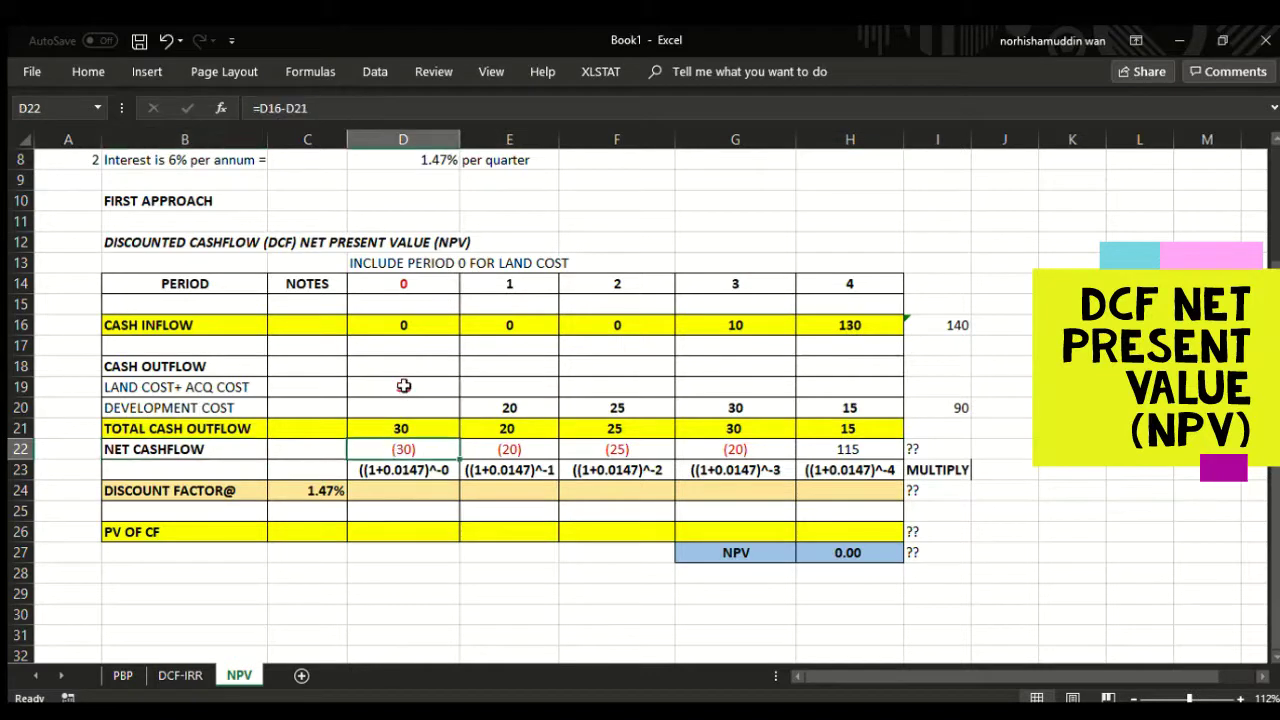
click(401, 386)
click(409, 324)
click(400, 422)
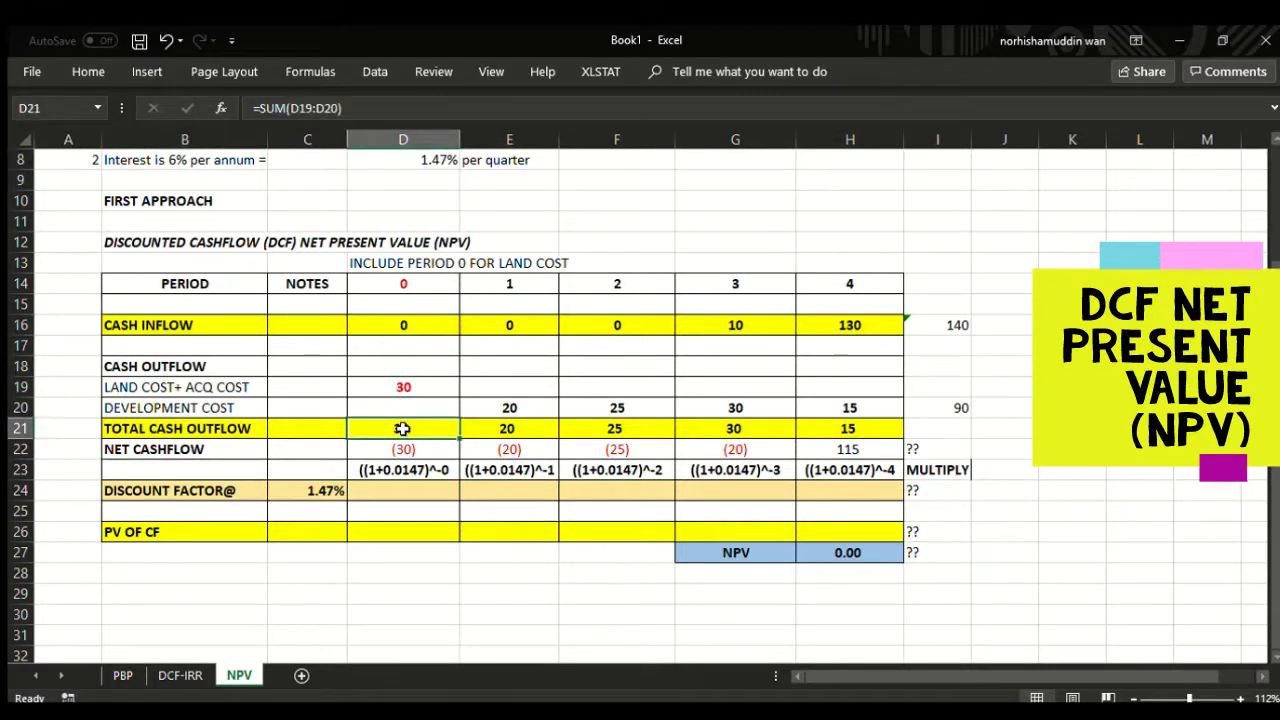
click(403, 449)
click(500, 324)
click(506, 426)
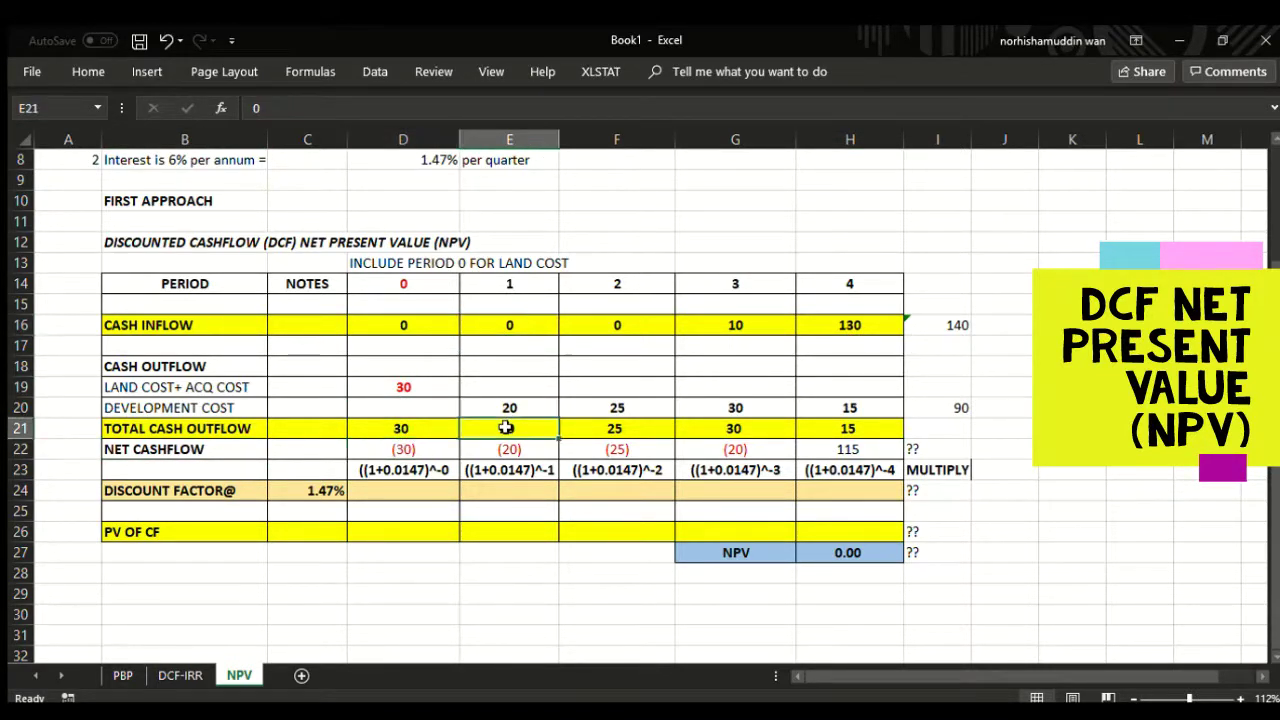
click(506, 449)
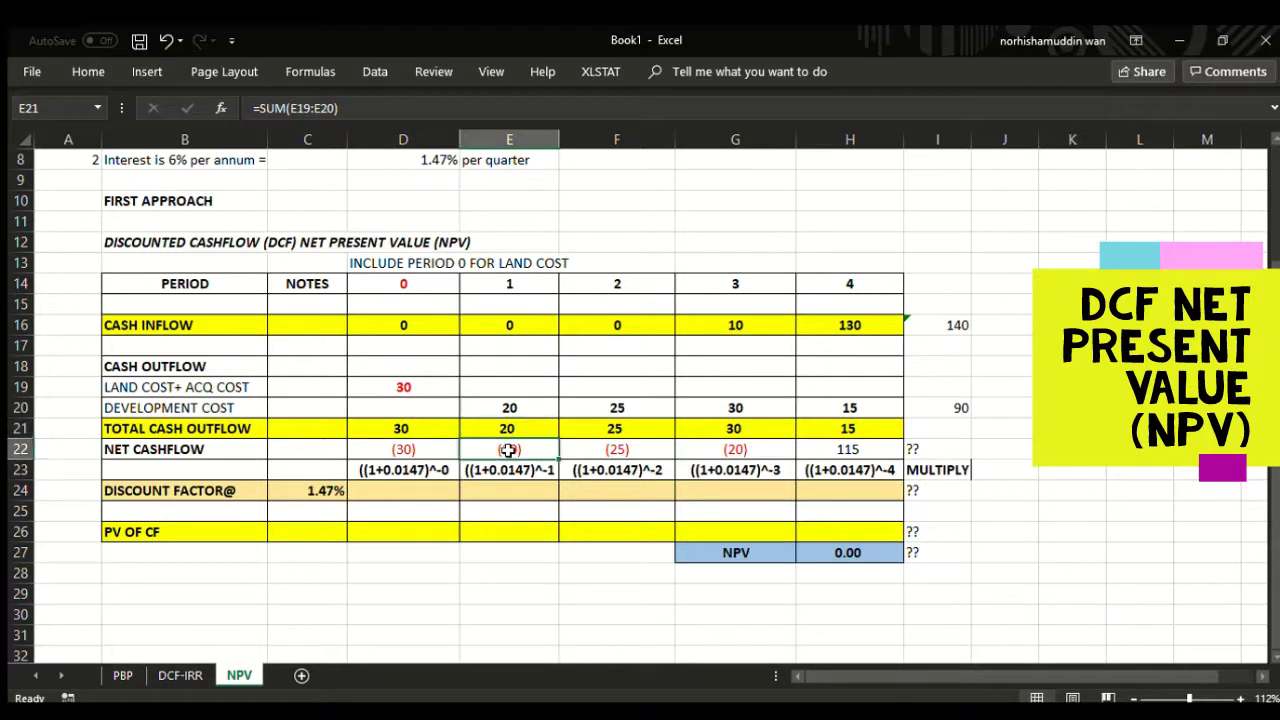
Clear the net cashflow values in D22:H22 and enter =D16-D21 for period 0 in D22
click(413, 451)
drag(443, 451, 831, 449)
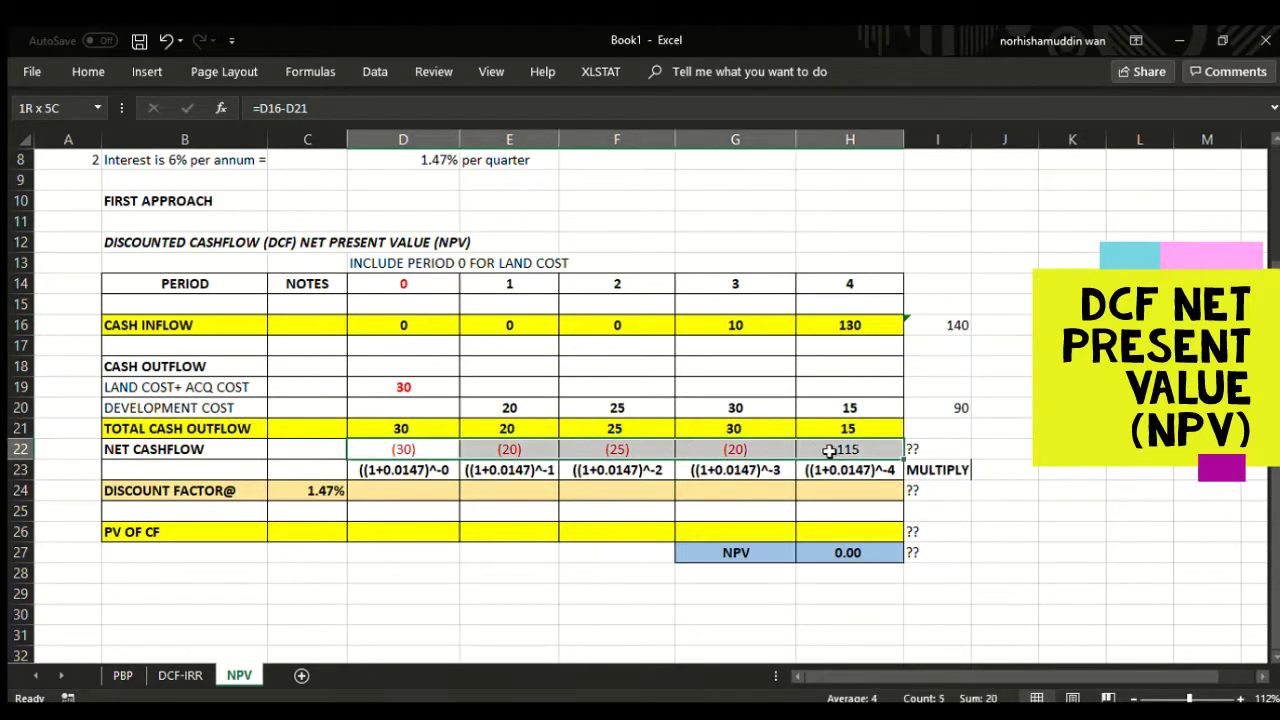
key(Delete)
text(=)
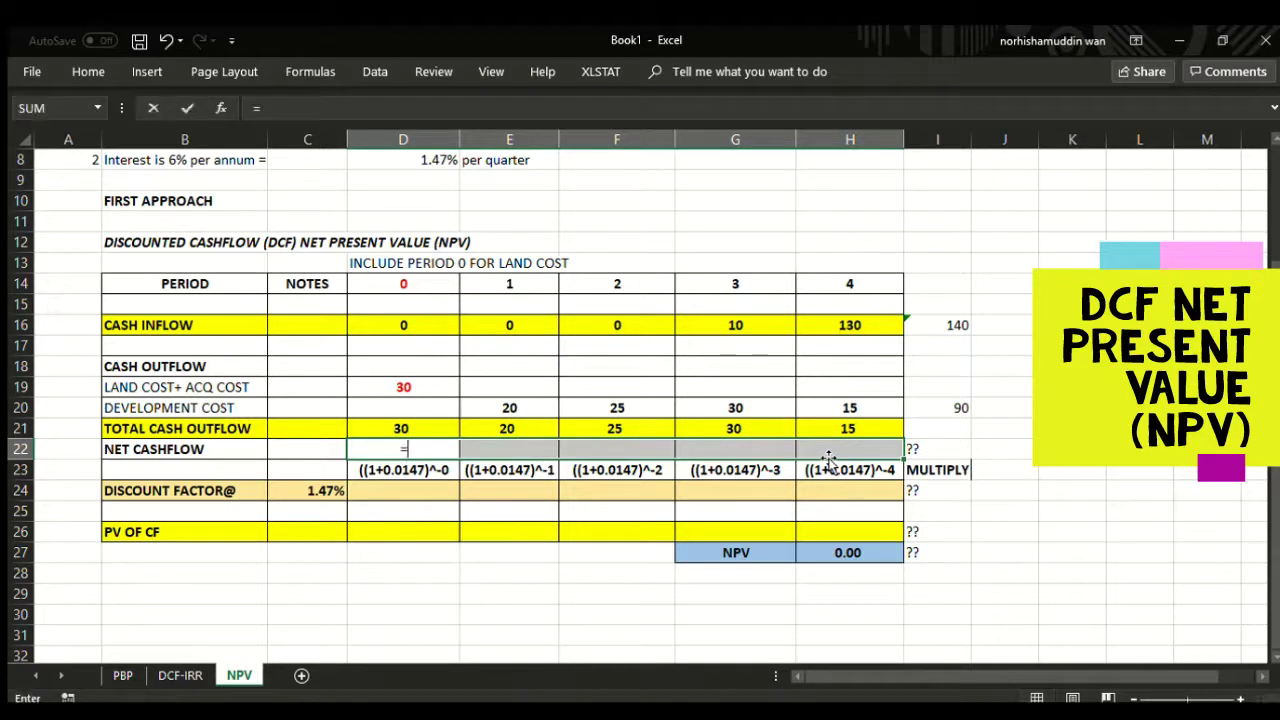
click(408, 322)
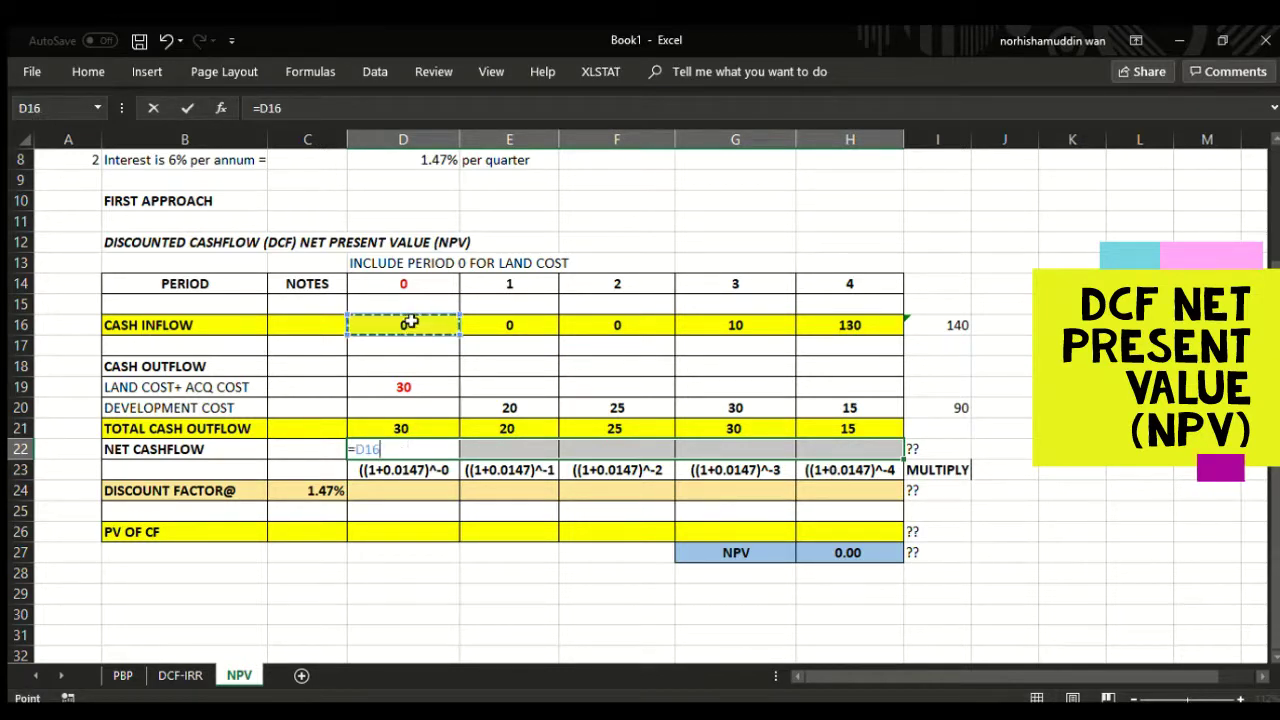
text(-)
click(405, 428)
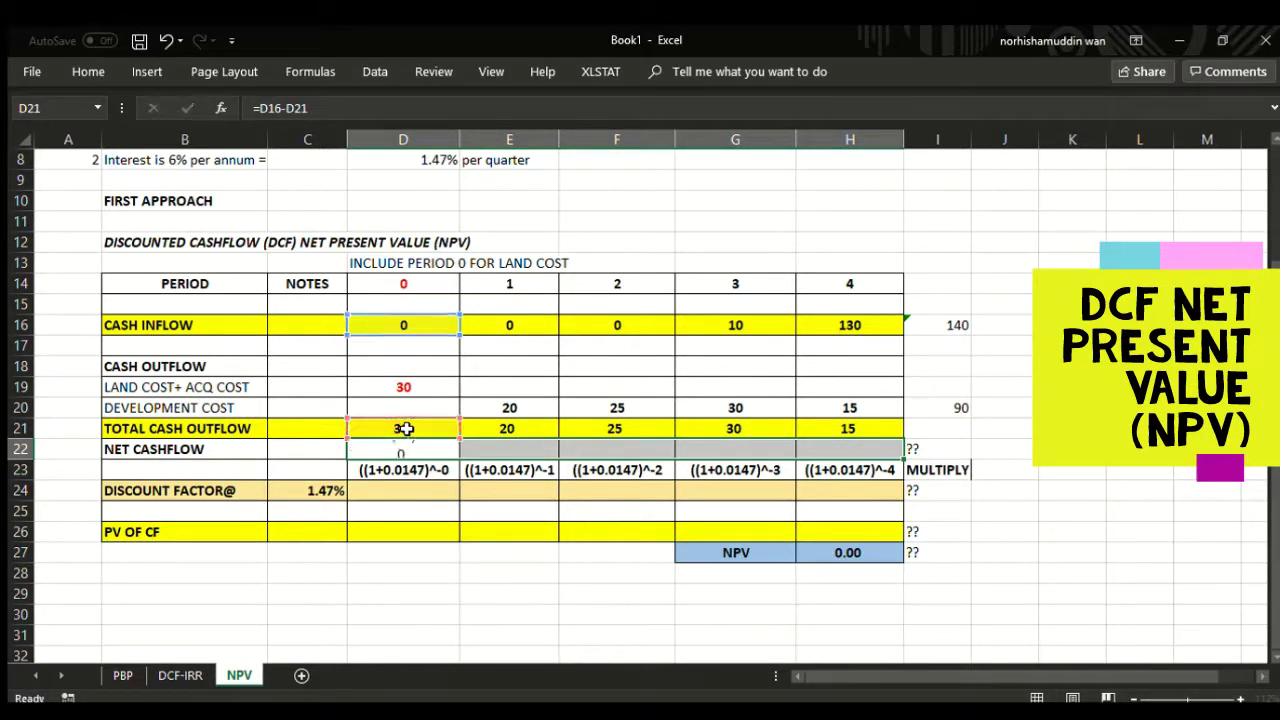
key(Return)
click(425, 452)
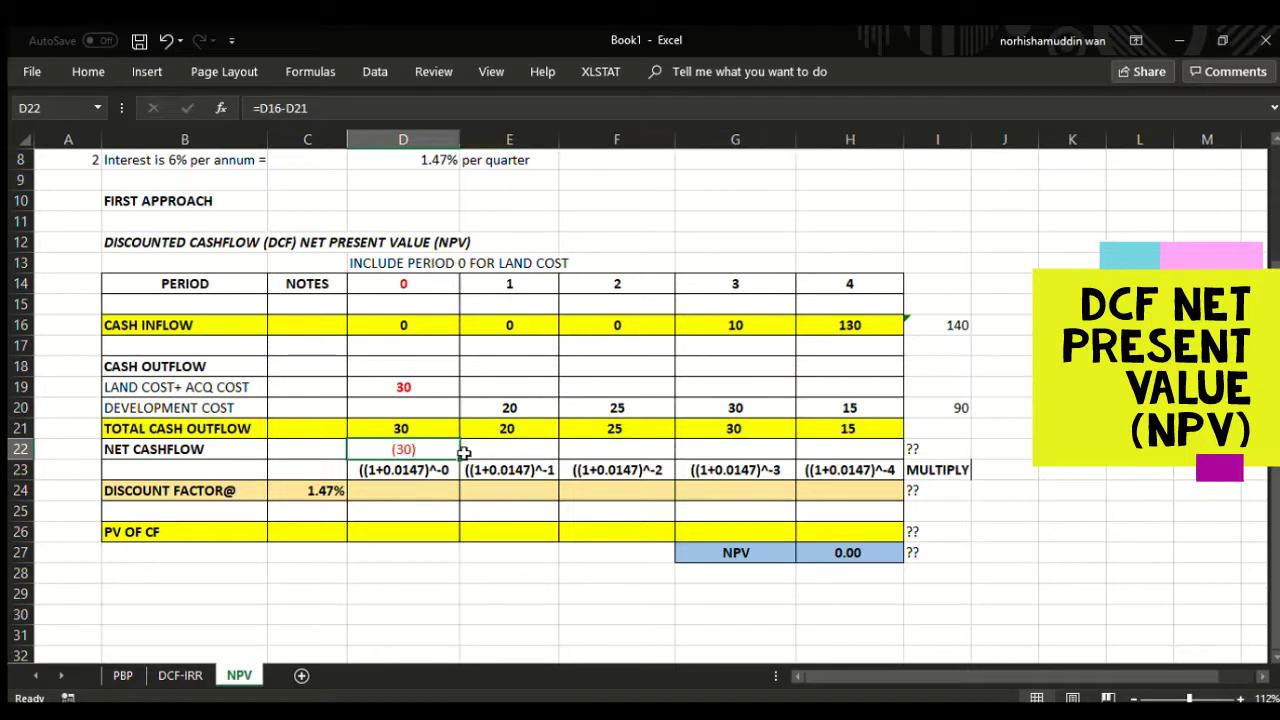
Enter the period 1 net cashflow formula =E16-E21 in cell E22
click(495, 449)
text(=)
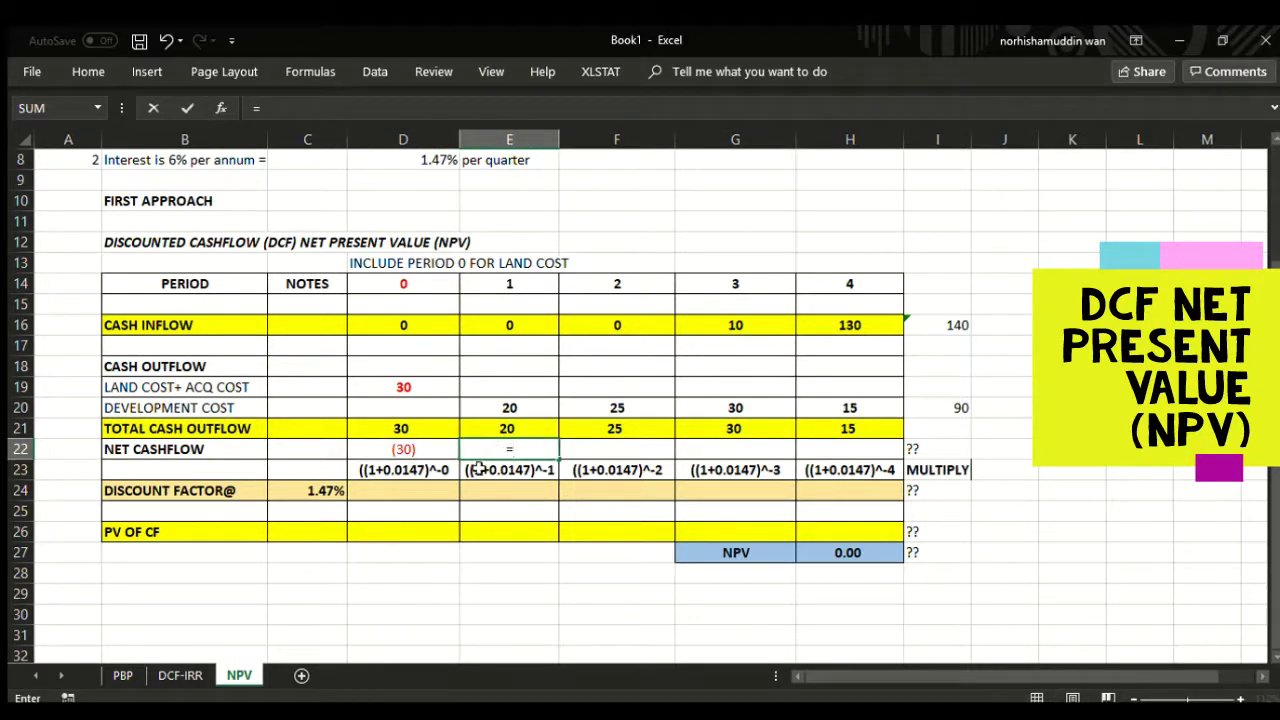
click(499, 325)
text(-)
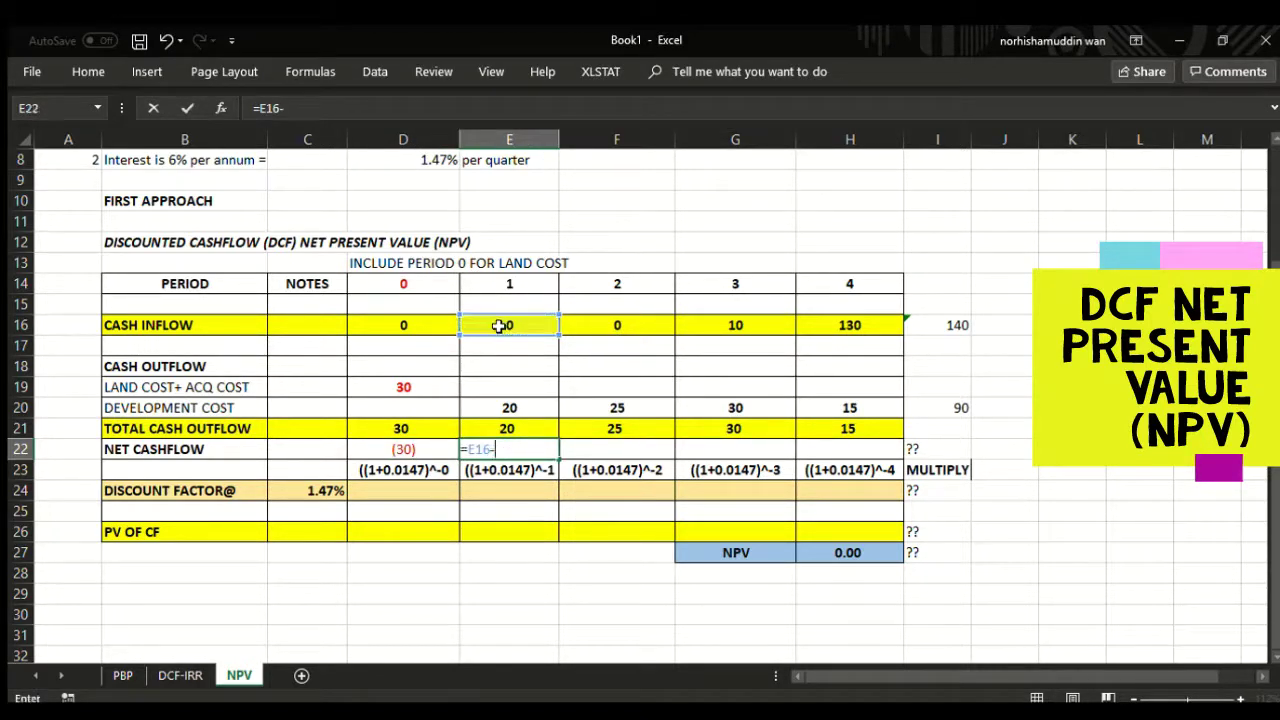
click(500, 428)
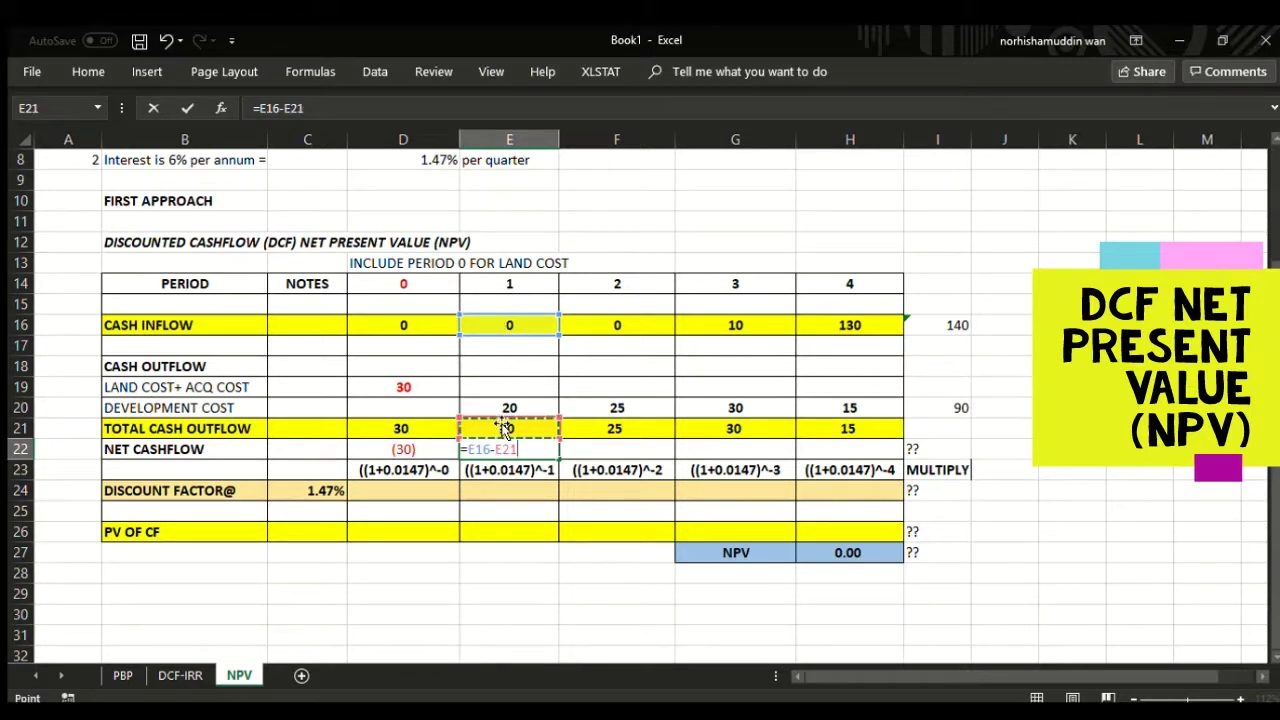
key(Return)
click(494, 449)
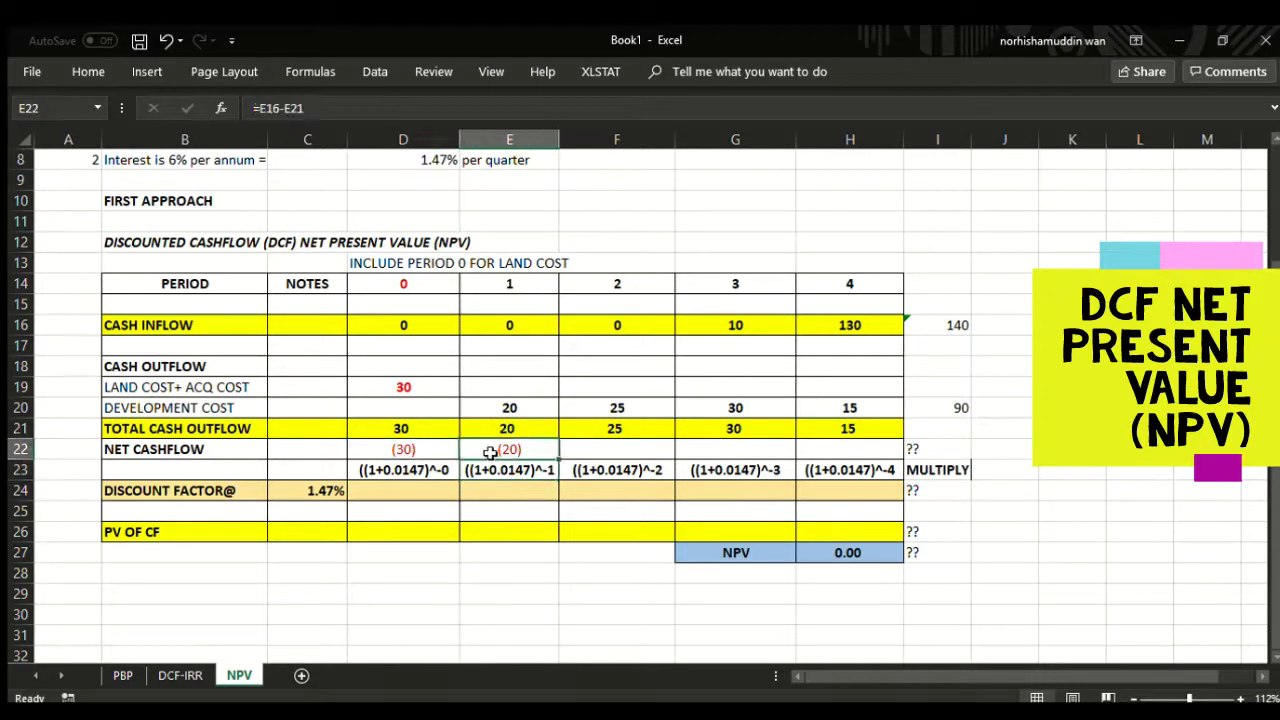
Fill the net cashflow formula from E22 across periods 2 to 4, up to H22
click(614, 452)
click(535, 449)
drag(559, 458, 867, 456)
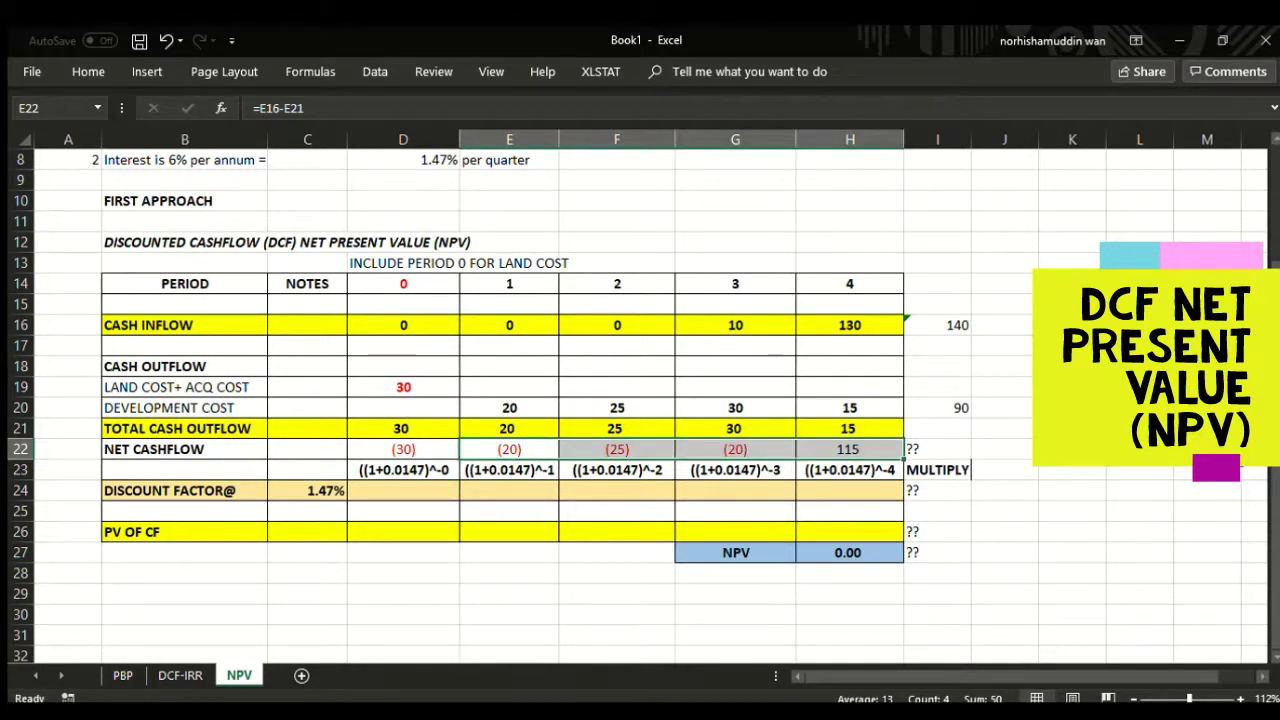
click(412, 462)
click(214, 454)
click(424, 454)
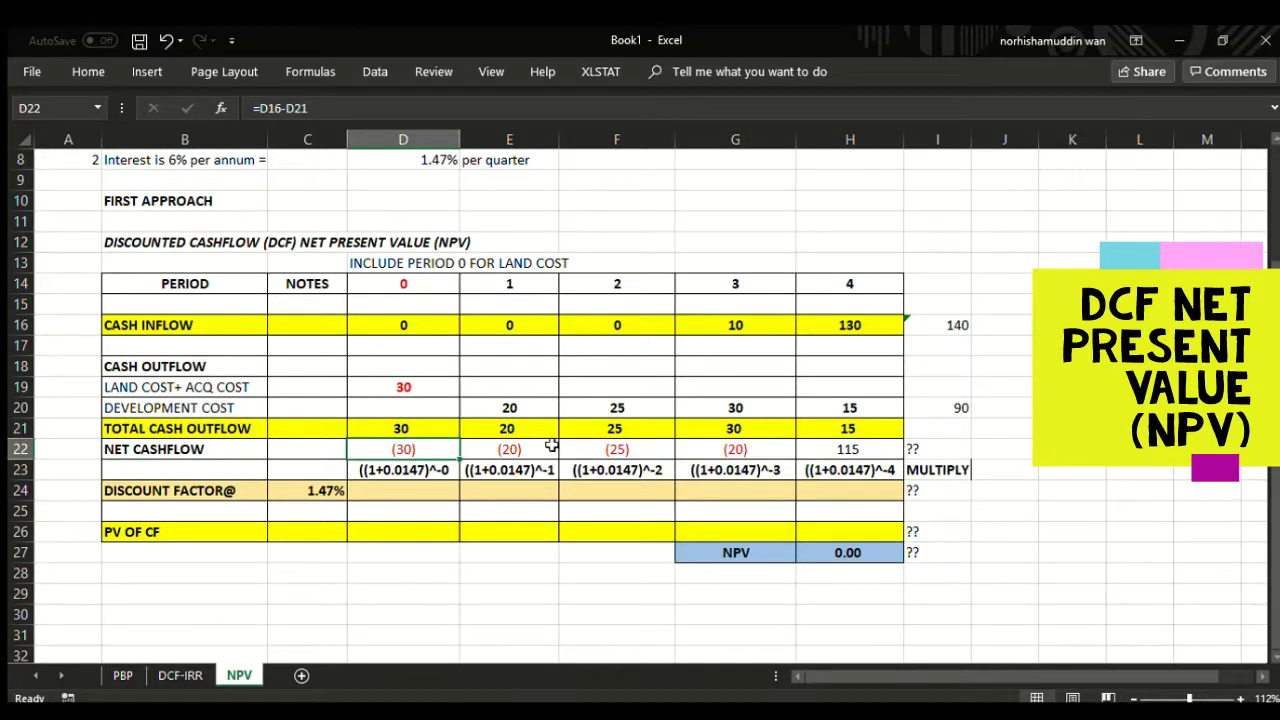
Enter the period 0 discount factor formula =((1+C24)^-D14) in cell D24, using the quarterly rate and the period number
click(219, 490)
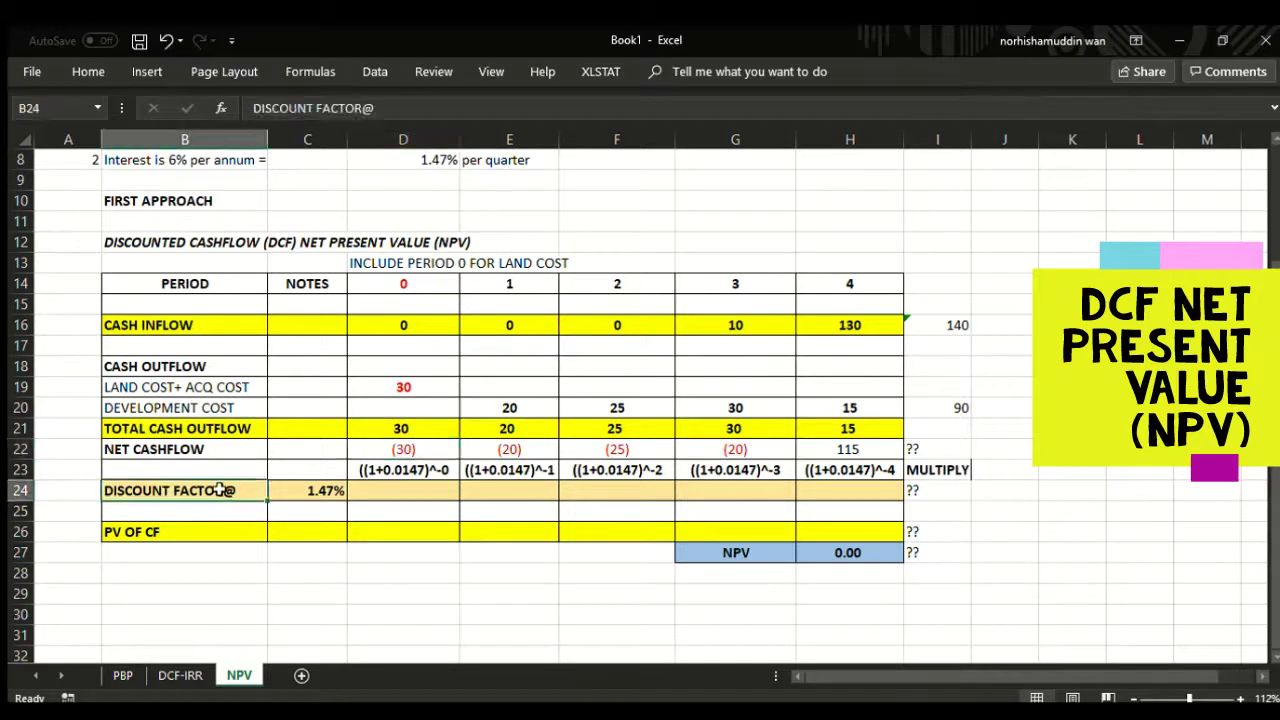
click(328, 491)
click(452, 164)
click(312, 490)
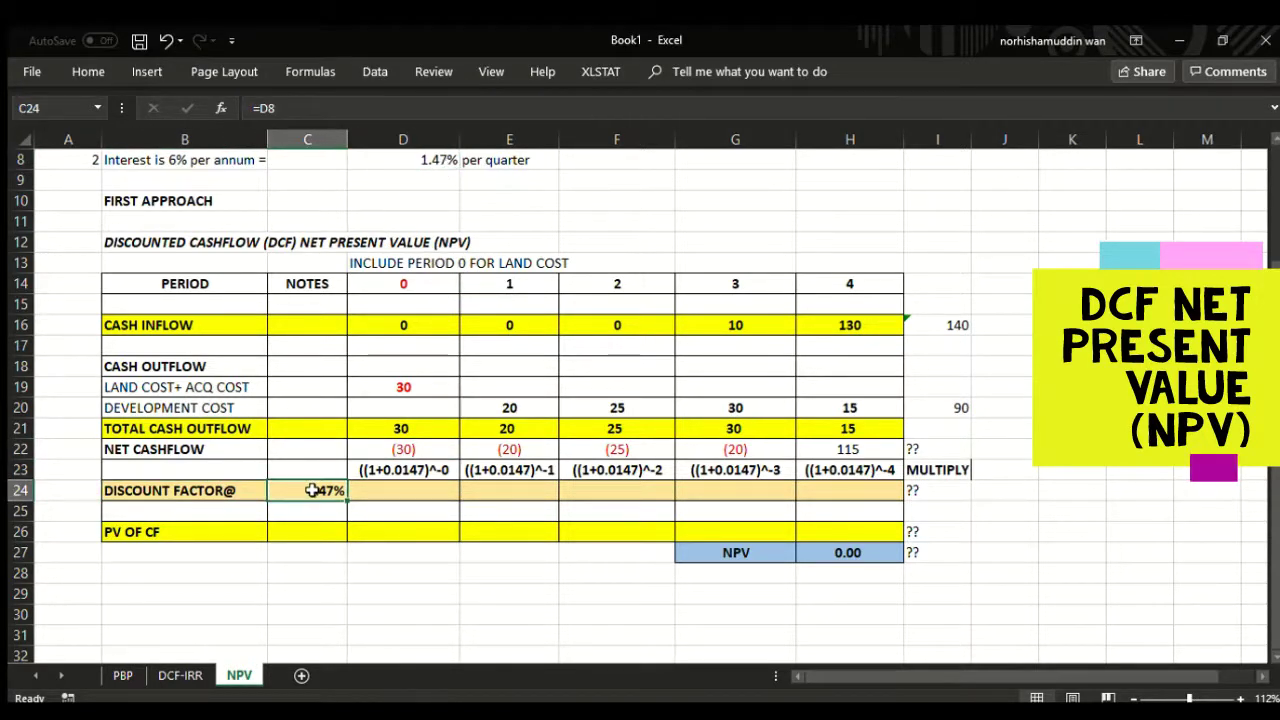
click(395, 490)
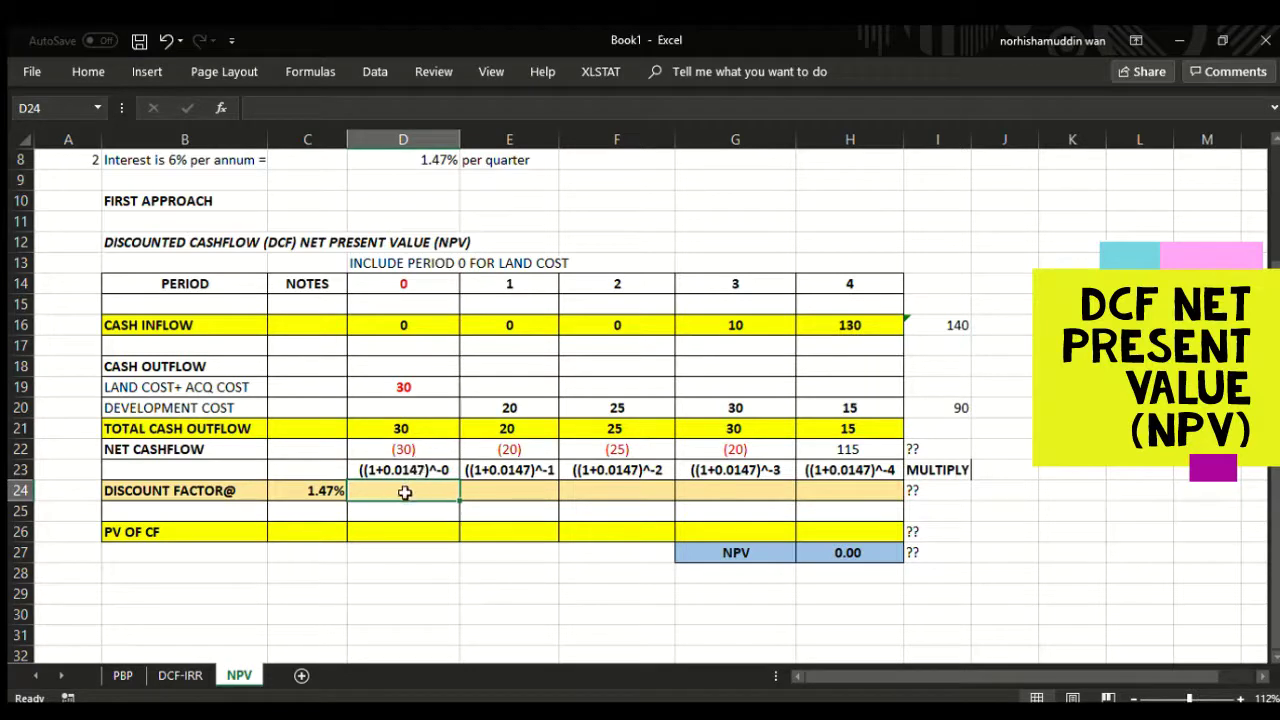
text(=((1+)
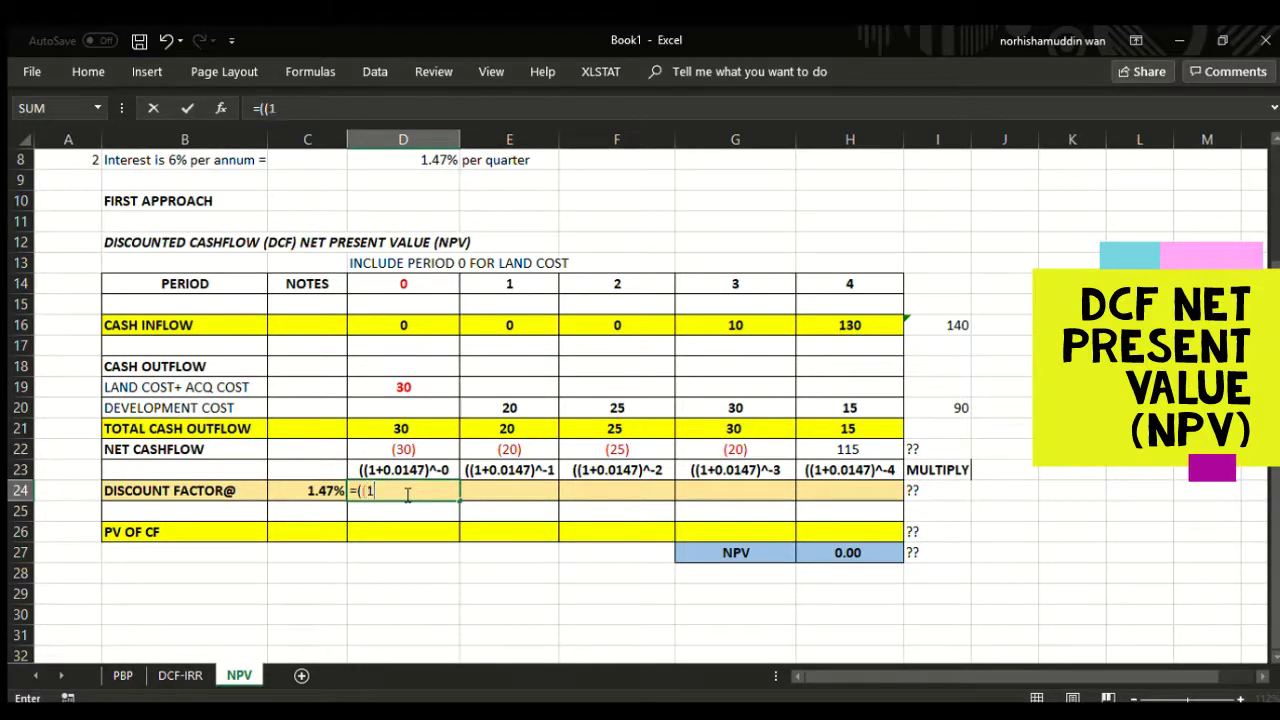
click(320, 487)
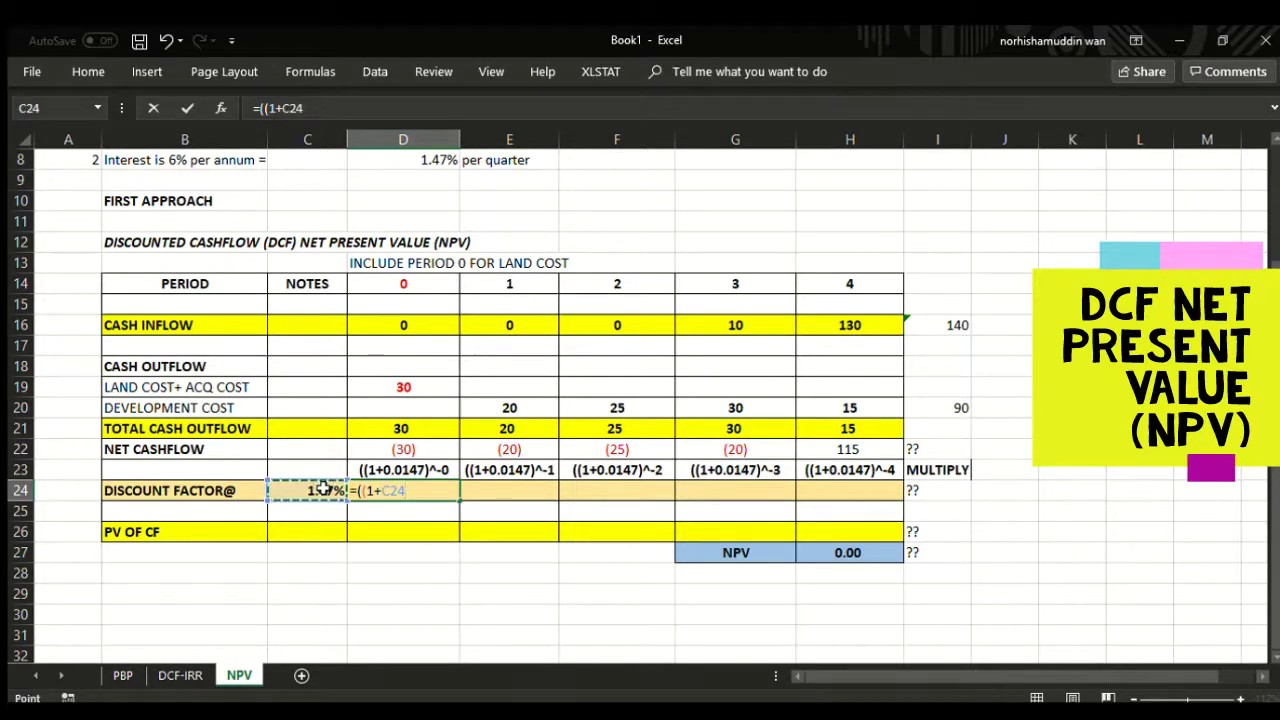
text())
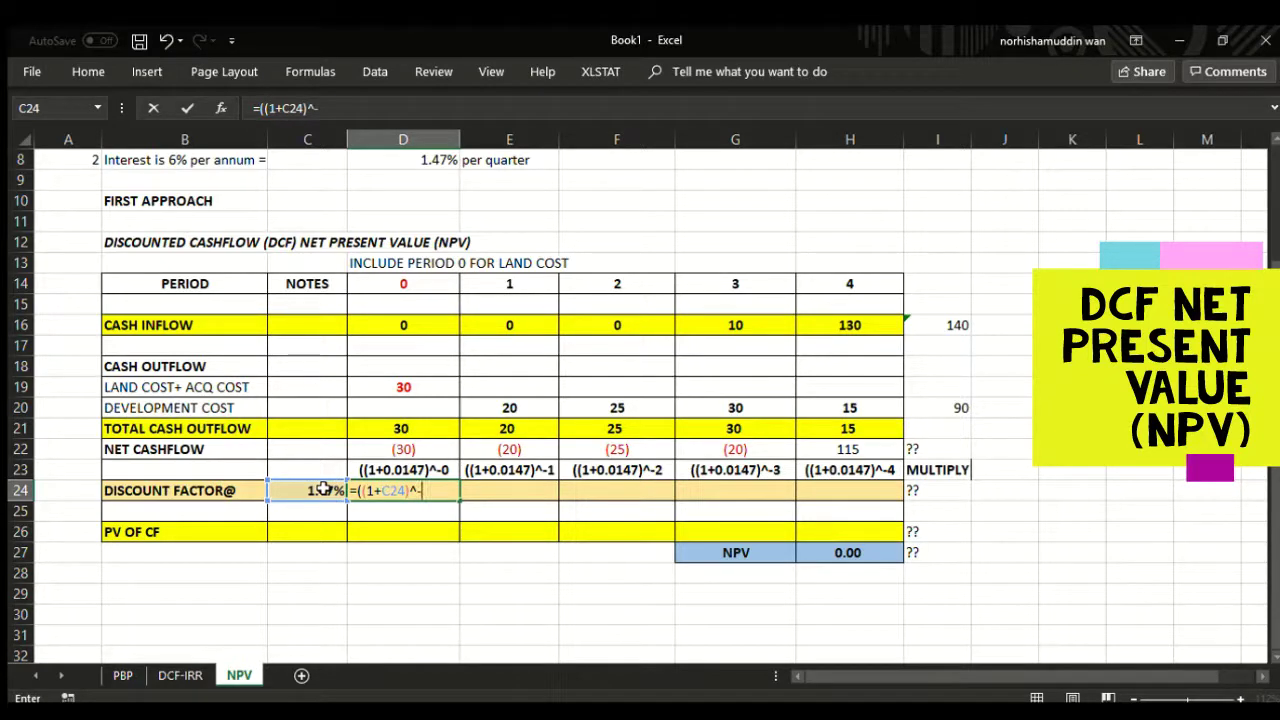
text(^-)
click(403, 284)
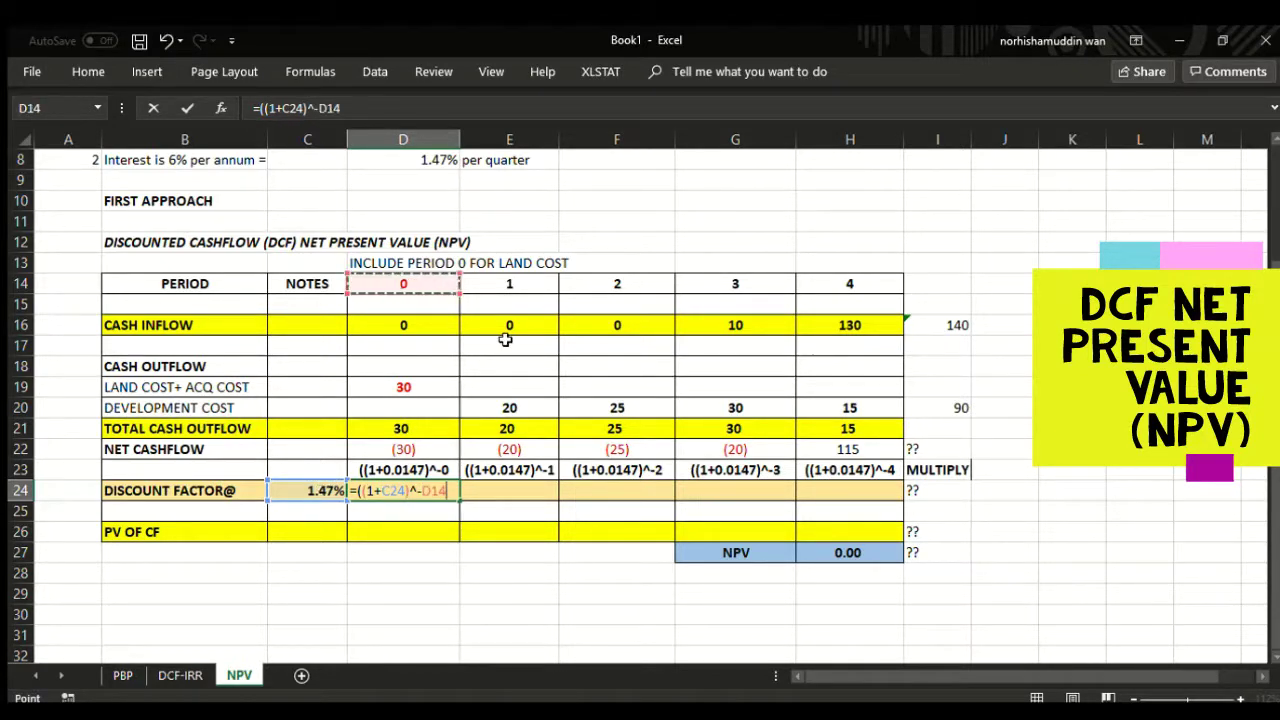
text())
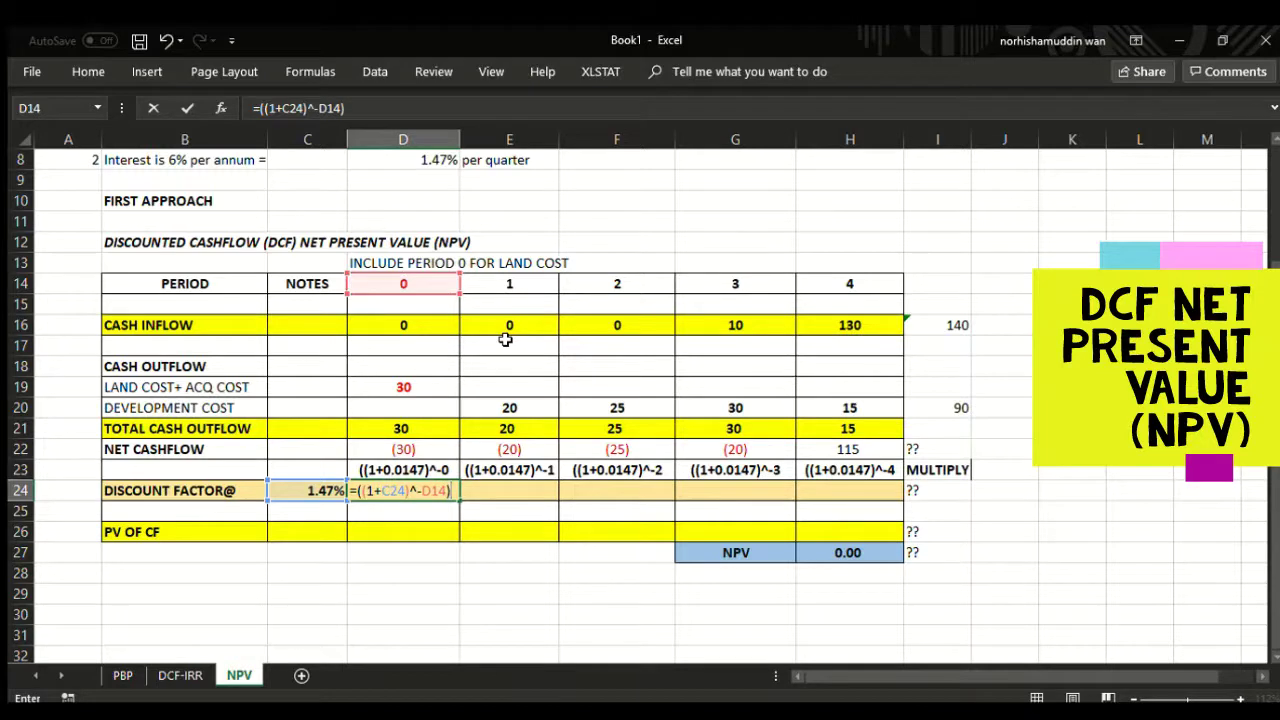
key(Return)
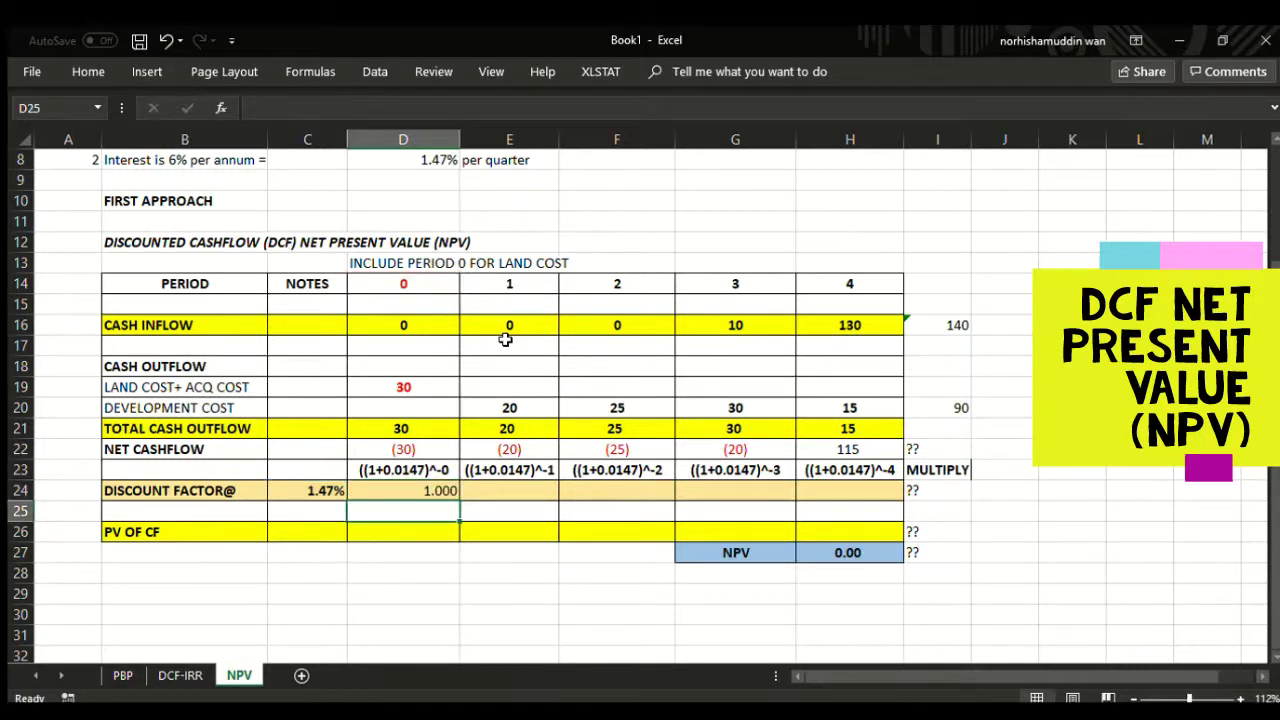
Enter the period 1 discount factor formula =((1+C24)^-E14) in cell E24
click(391, 487)
click(508, 489)
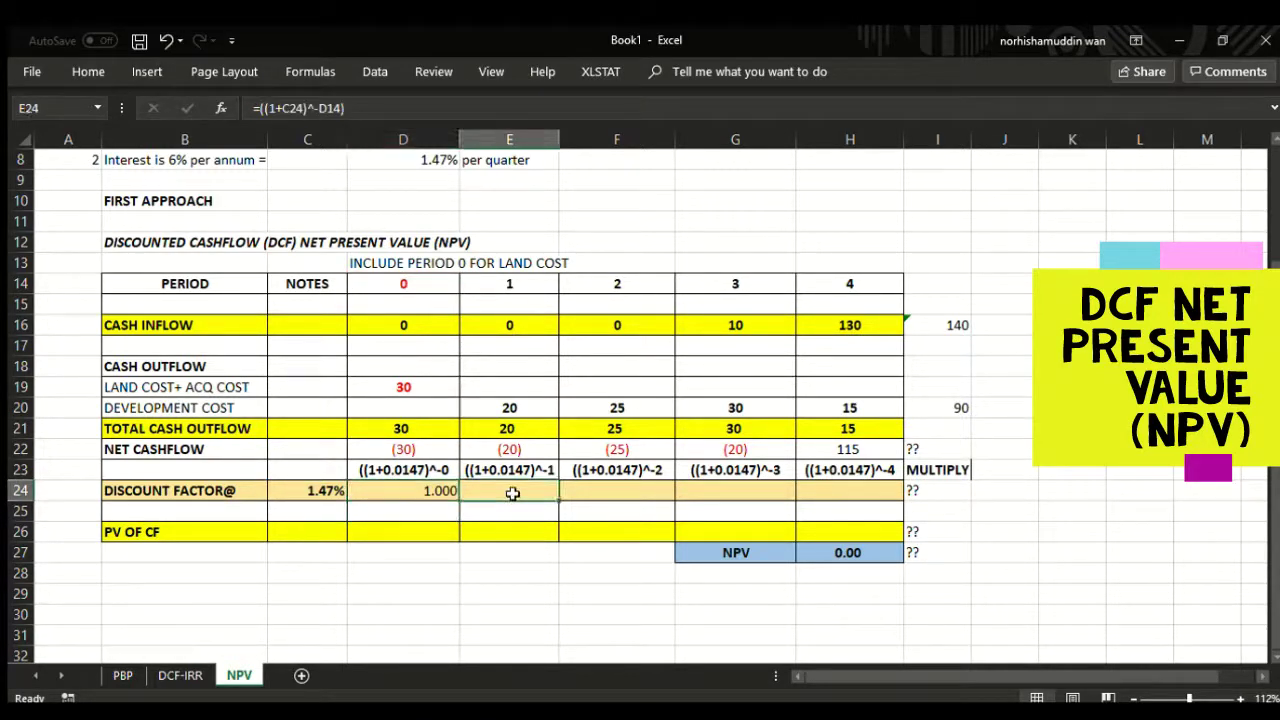
text(=)
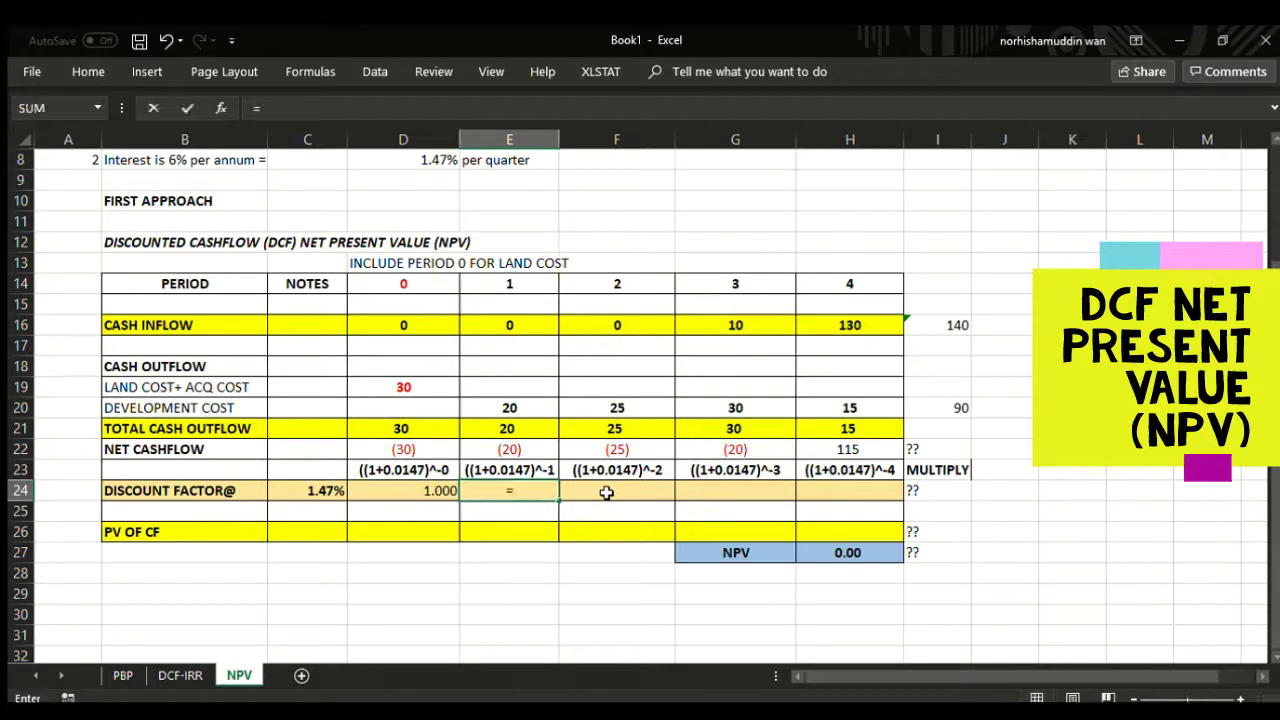
text(((1+)
click(314, 490)
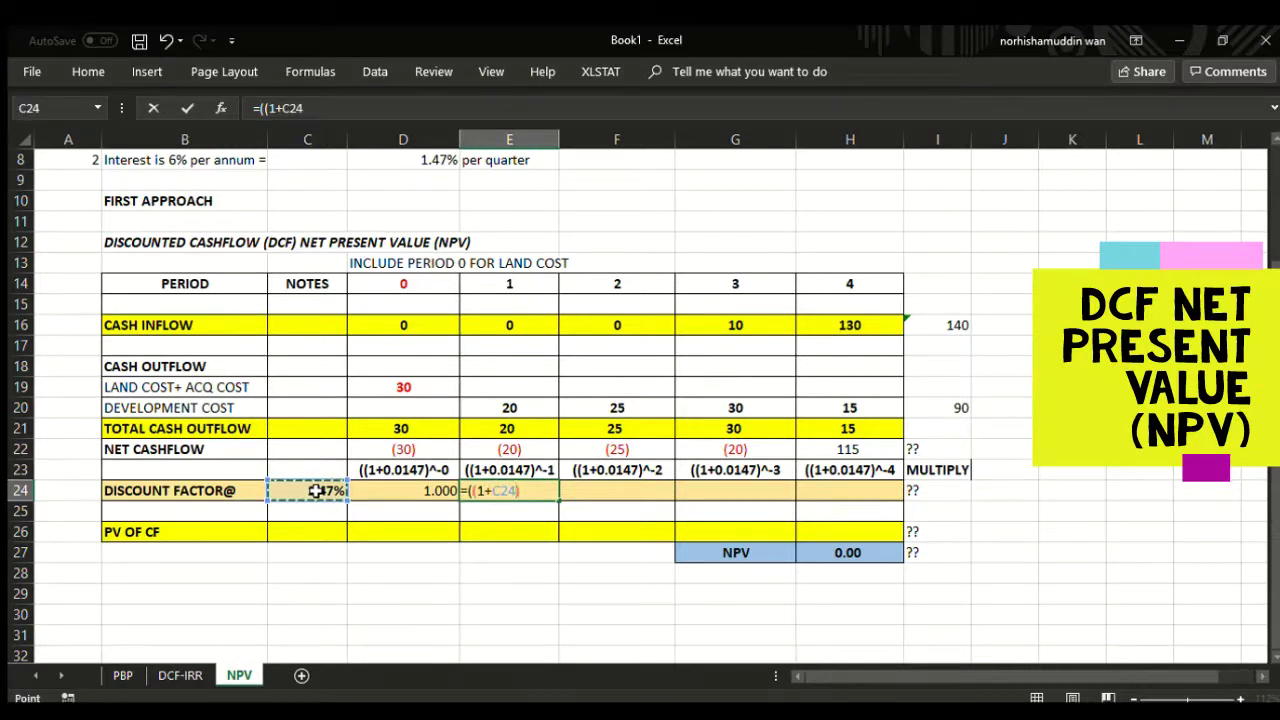
text())
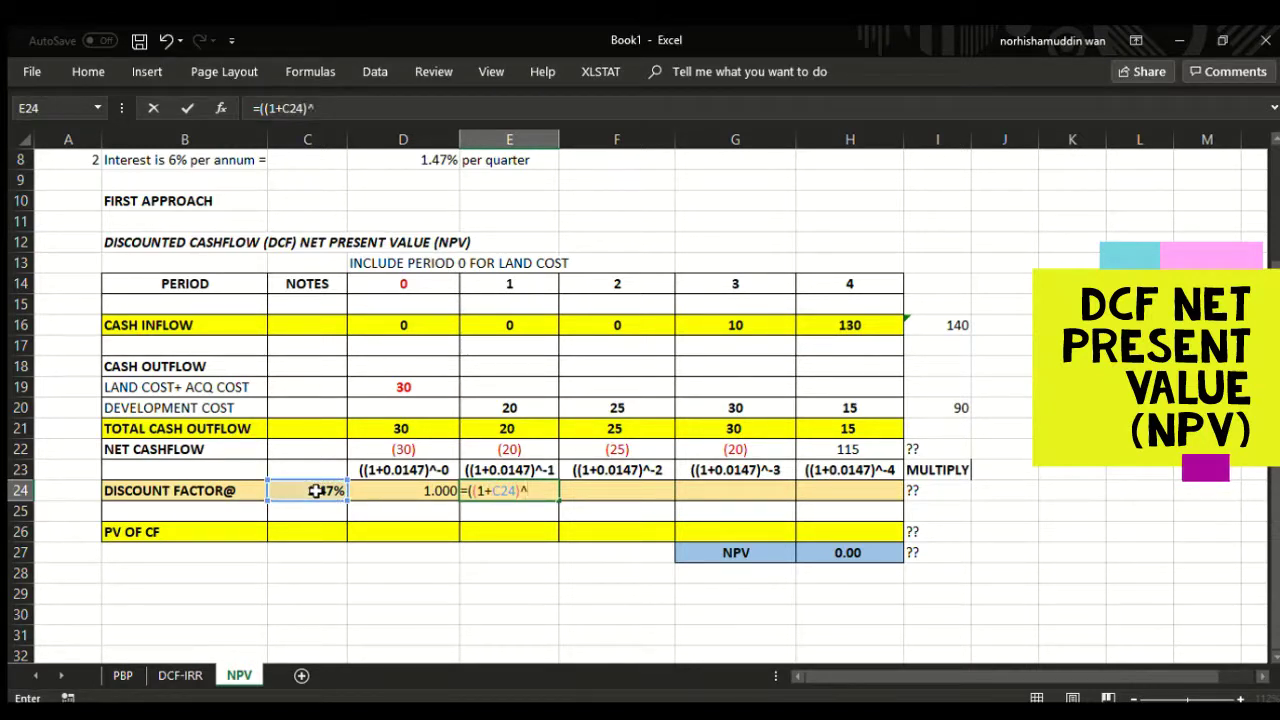
text(^-)
click(493, 285)
text())
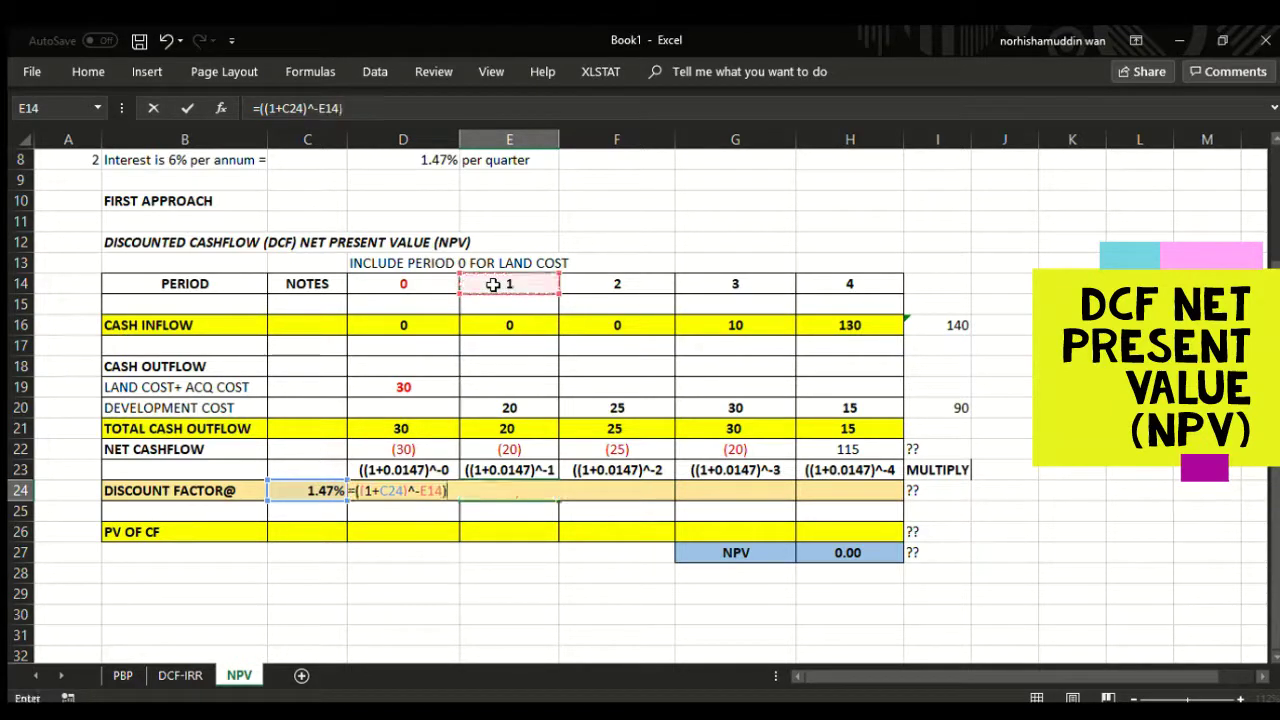
key(Return)
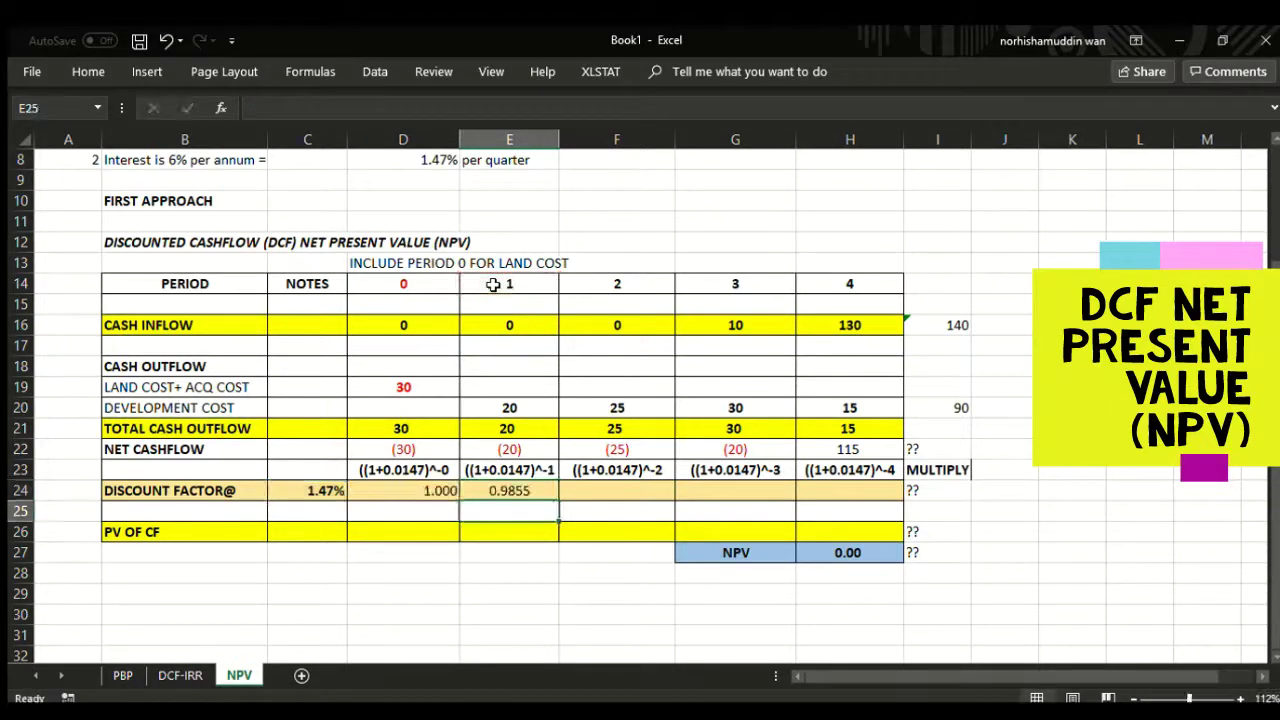
Lock the column of the rate reference in E24 so the formula reads =((1+$C24)^-E14)
click(527, 491)
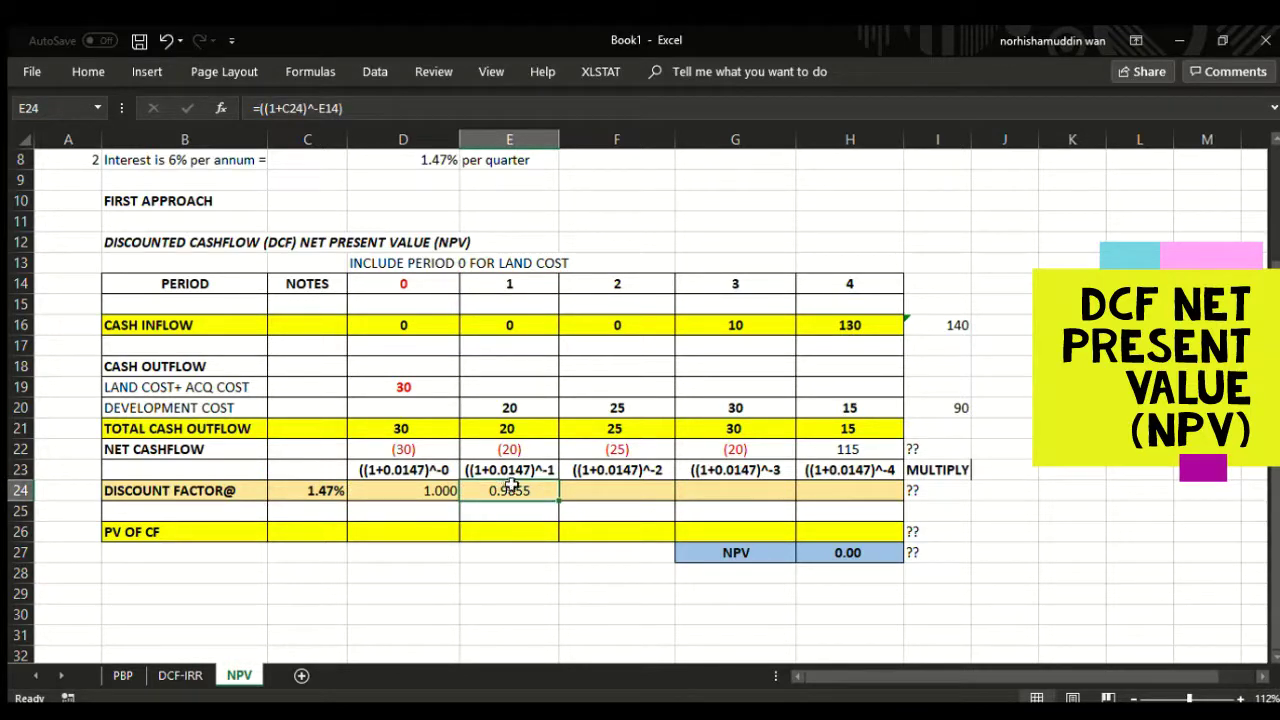
click(437, 491)
click(515, 491)
double_click(500, 491)
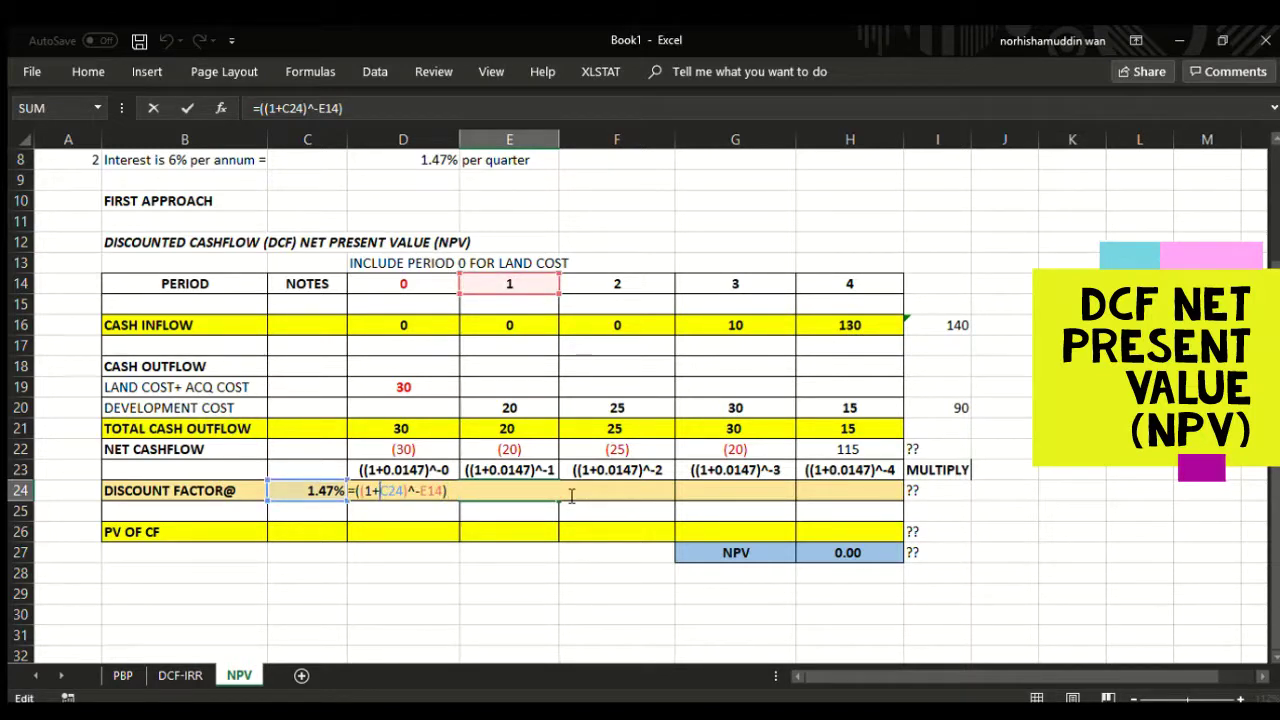
text($)
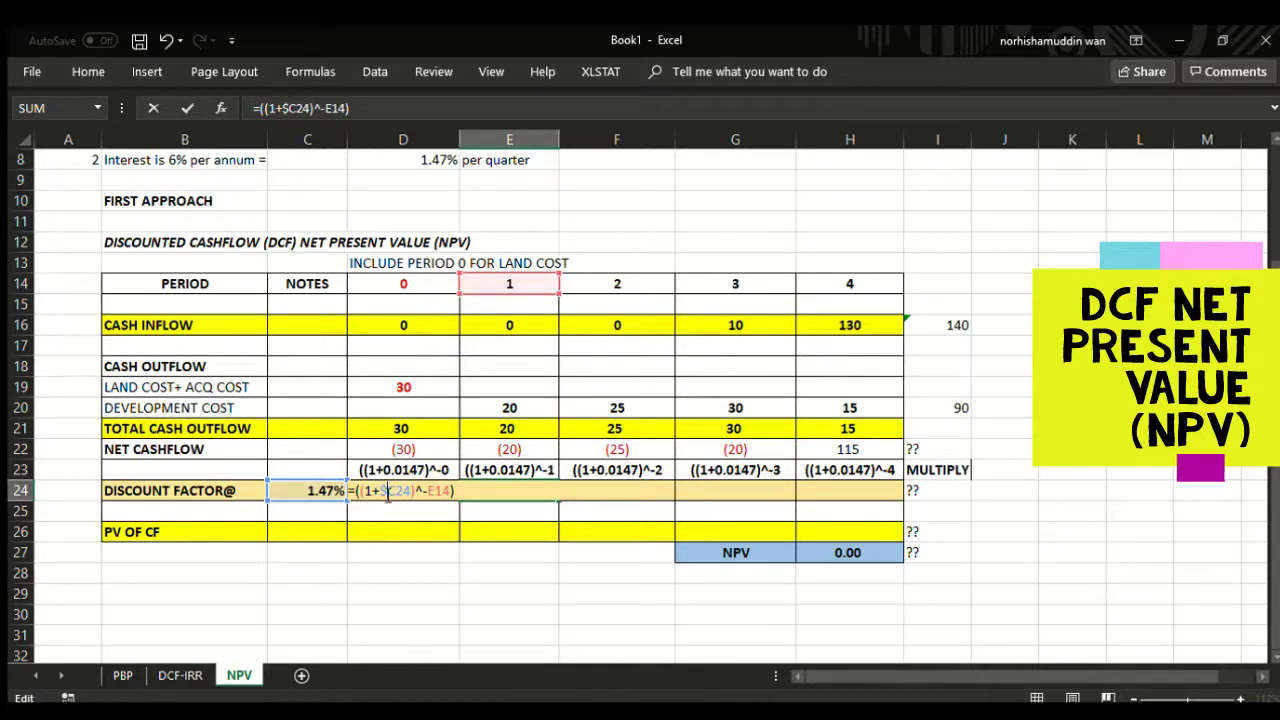
key(Return)
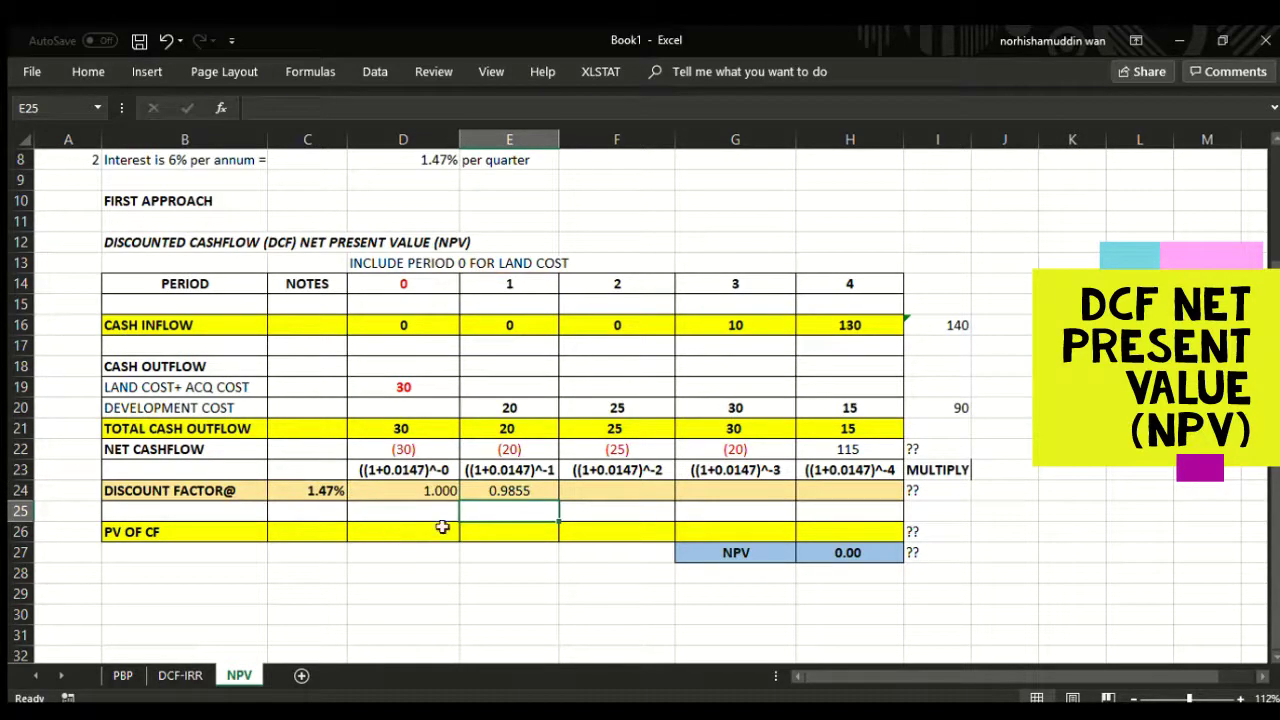
Fill the discount factor formula from E24 across periods 2 to 4, up to H24
click(505, 492)
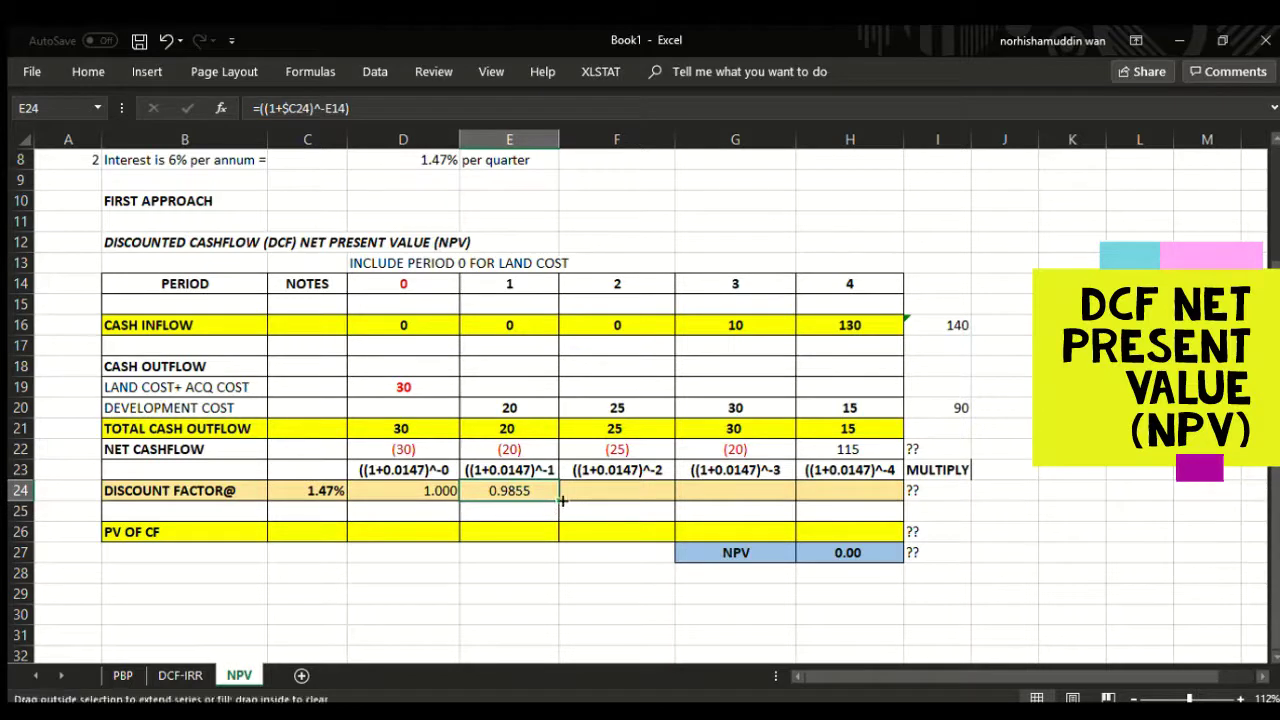
drag(563, 501, 770, 498)
drag(849, 501, 849, 500)
click(989, 554)
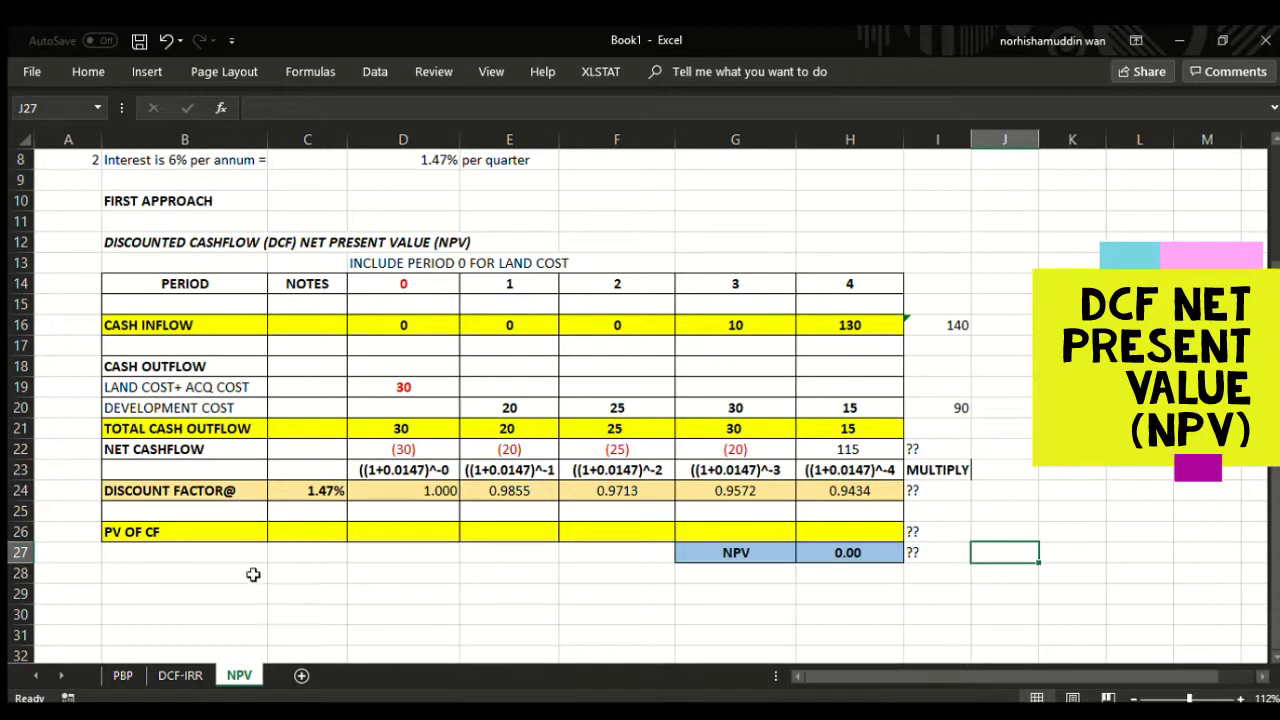
Examine how the PV of CF row is derived by multiplying net cashflow by the discount factor for period 0
click(170, 535)
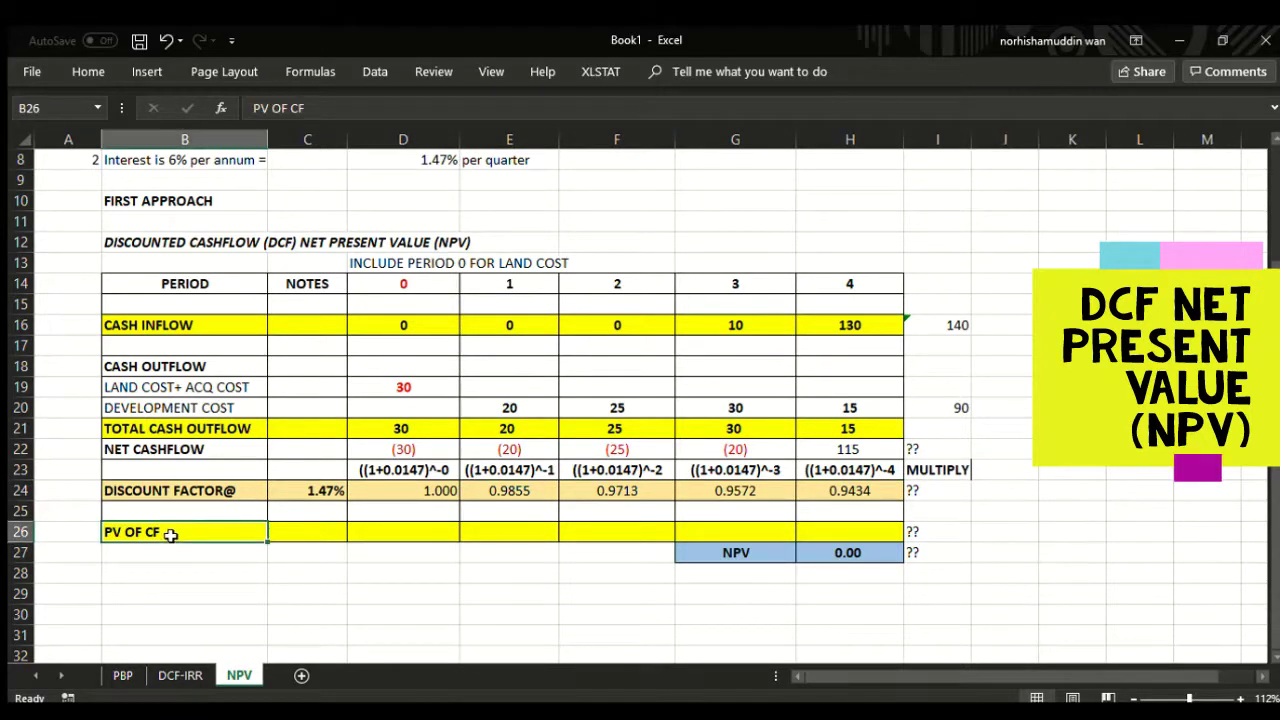
click(398, 451)
click(946, 472)
click(436, 488)
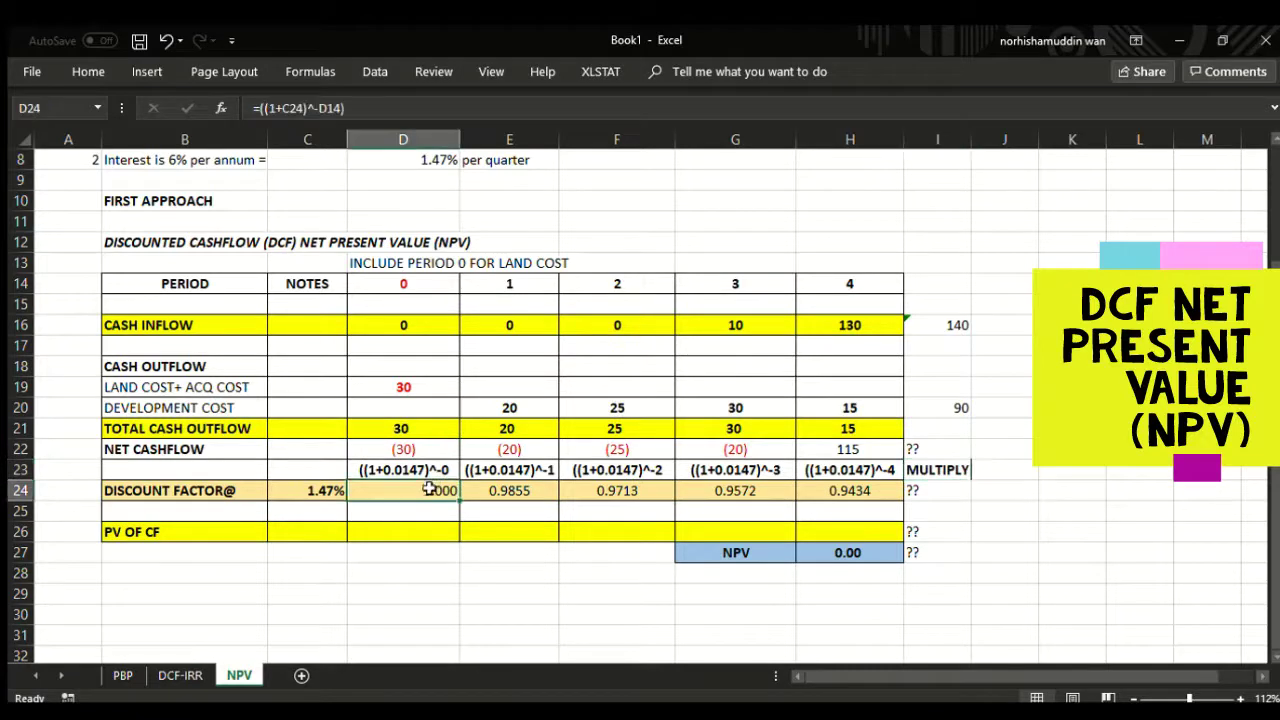
click(415, 448)
click(911, 469)
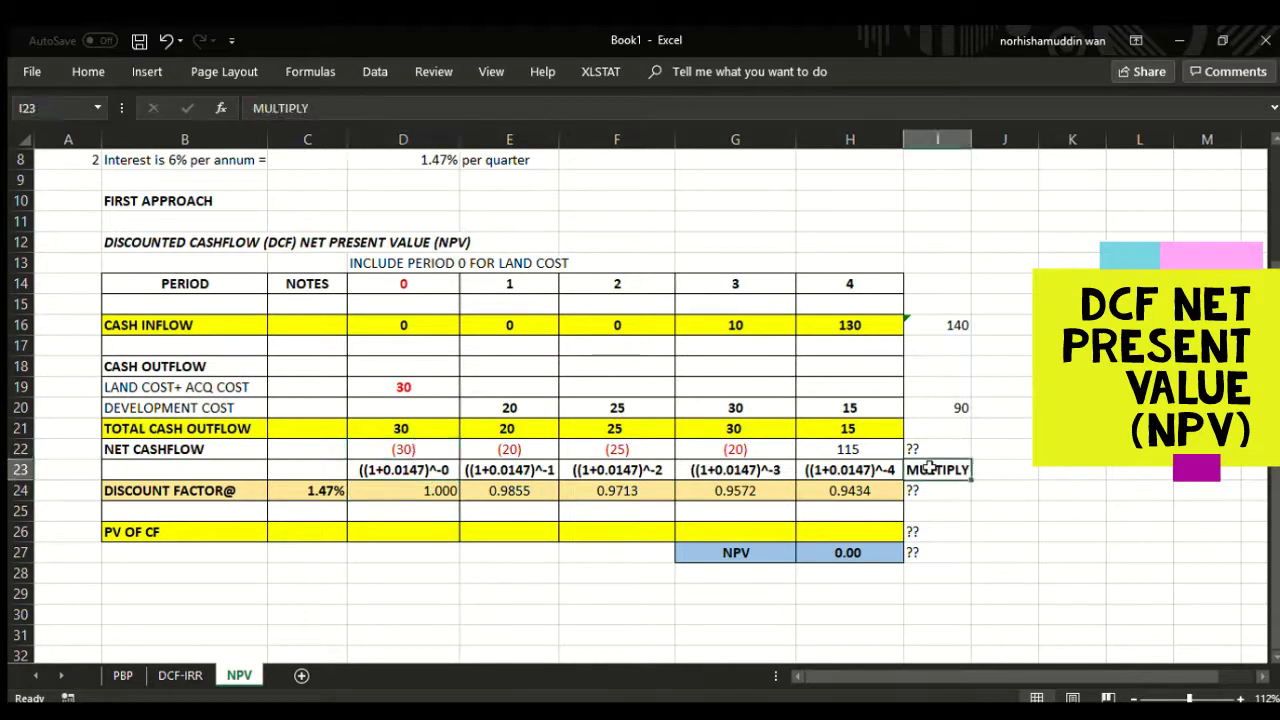
click(411, 493)
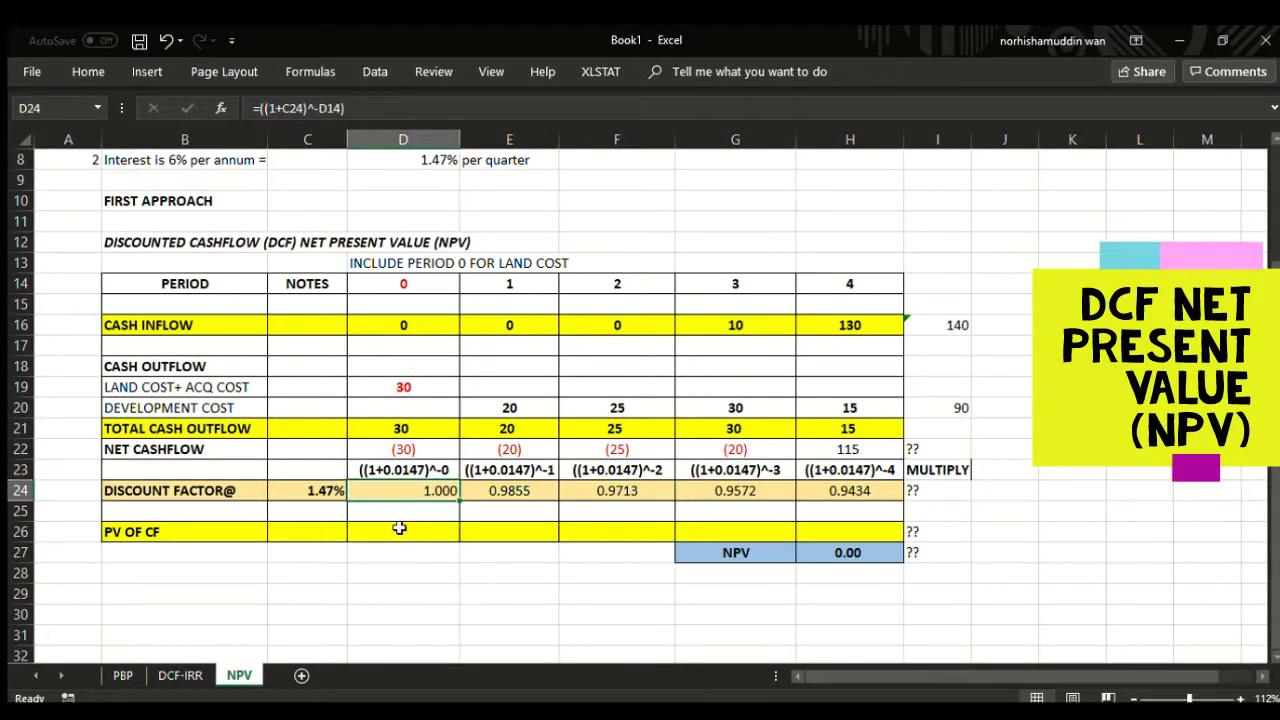
Enter the present value formula =D22*D24 in D26 and fill it across periods 1 to 4, up to H26
click(405, 530)
text(=)
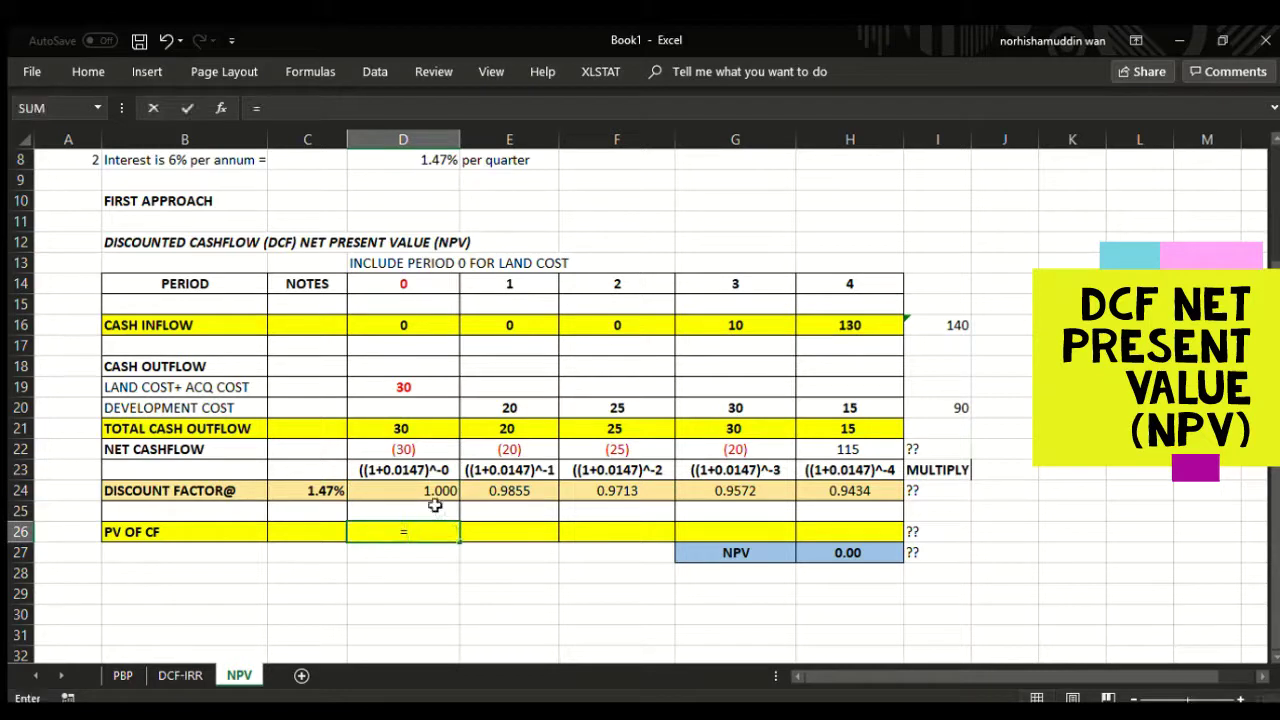
click(425, 450)
text(*)
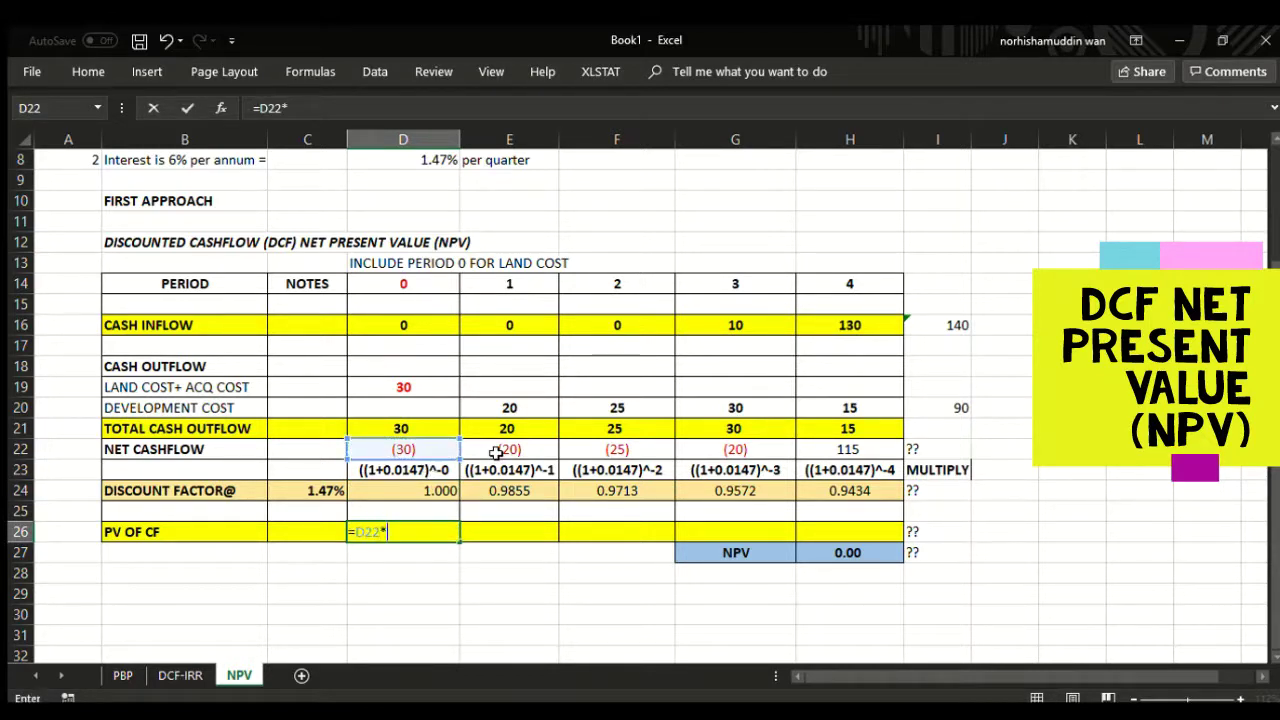
click(435, 490)
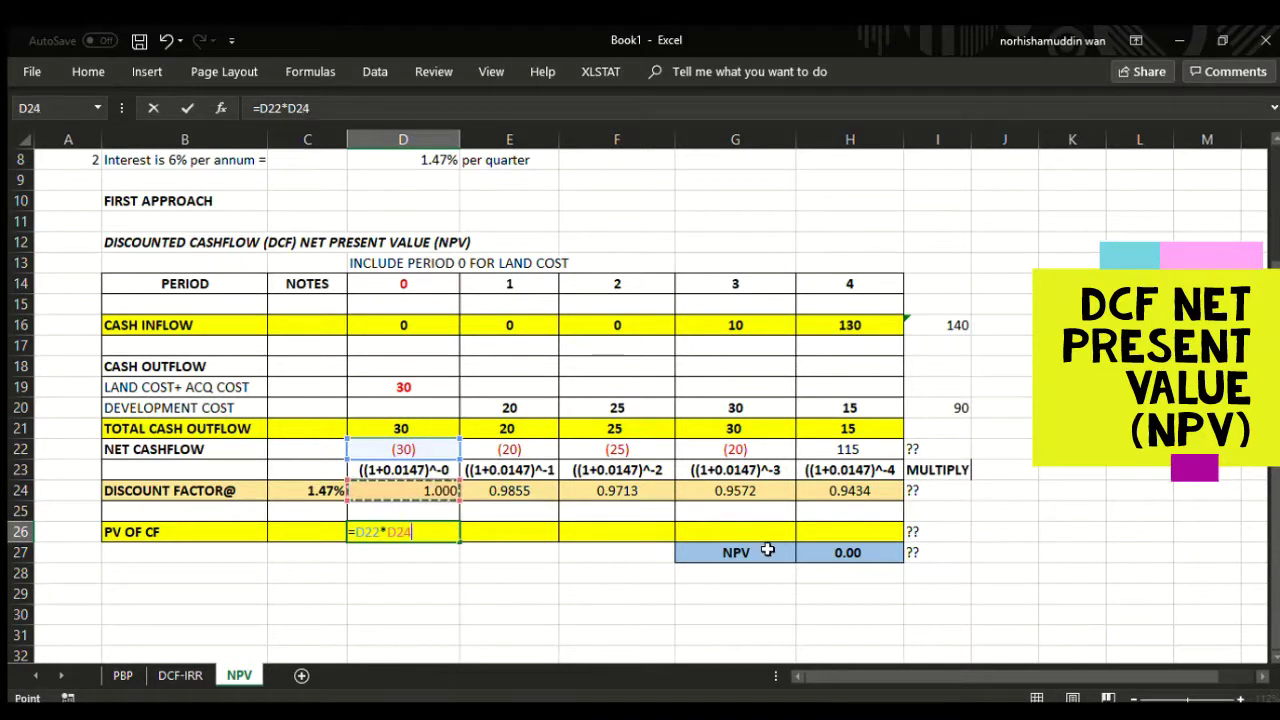
key(Return)
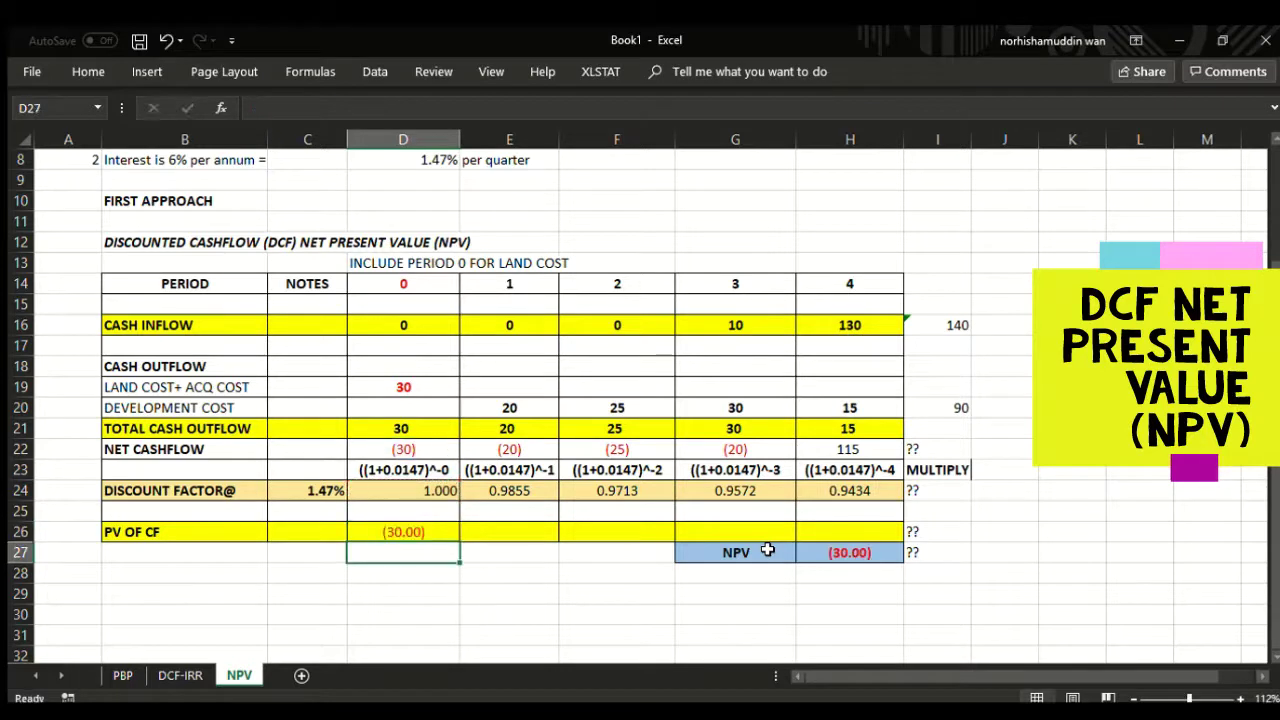
click(425, 538)
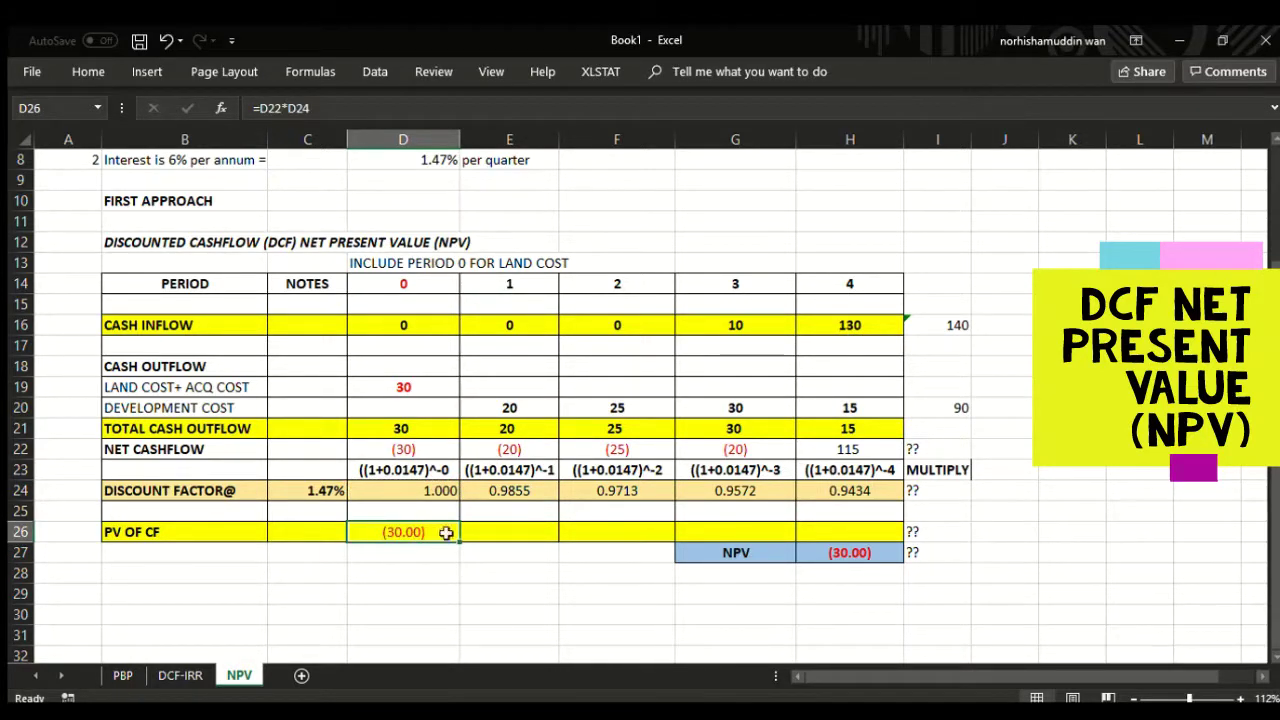
drag(460, 542, 880, 540)
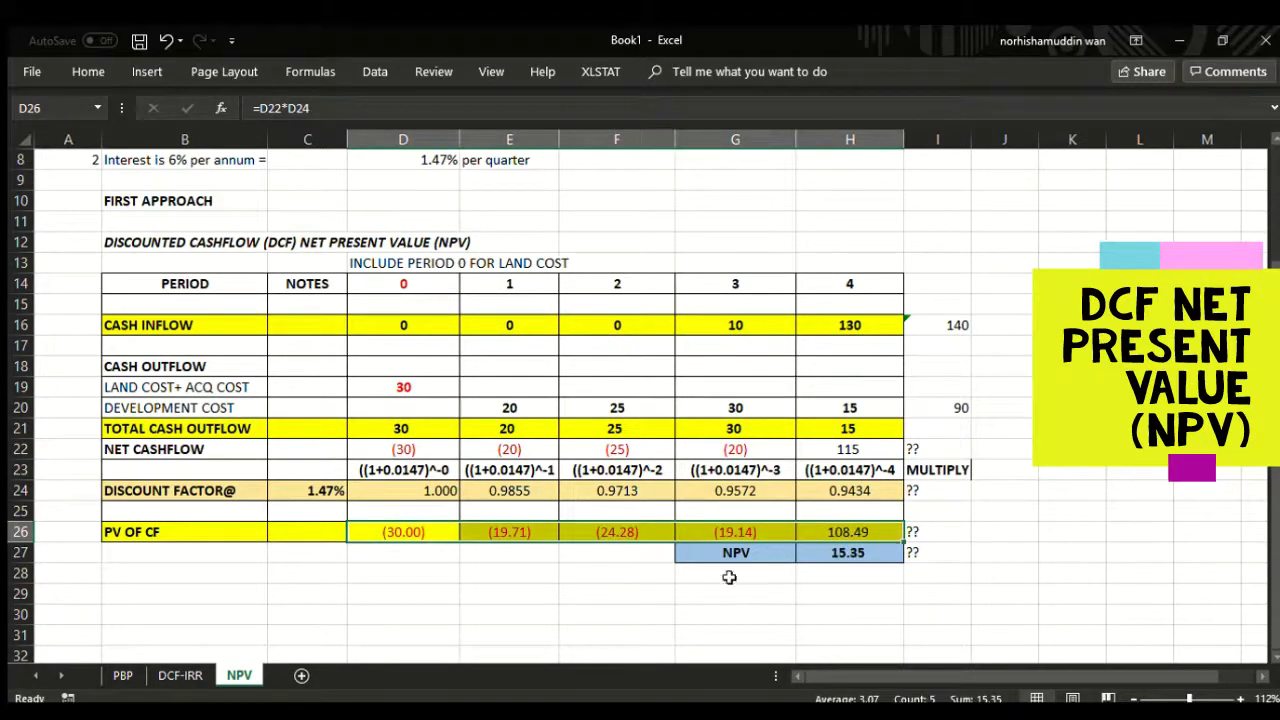
Clear the existing NPV formula from H27
click(831, 555)
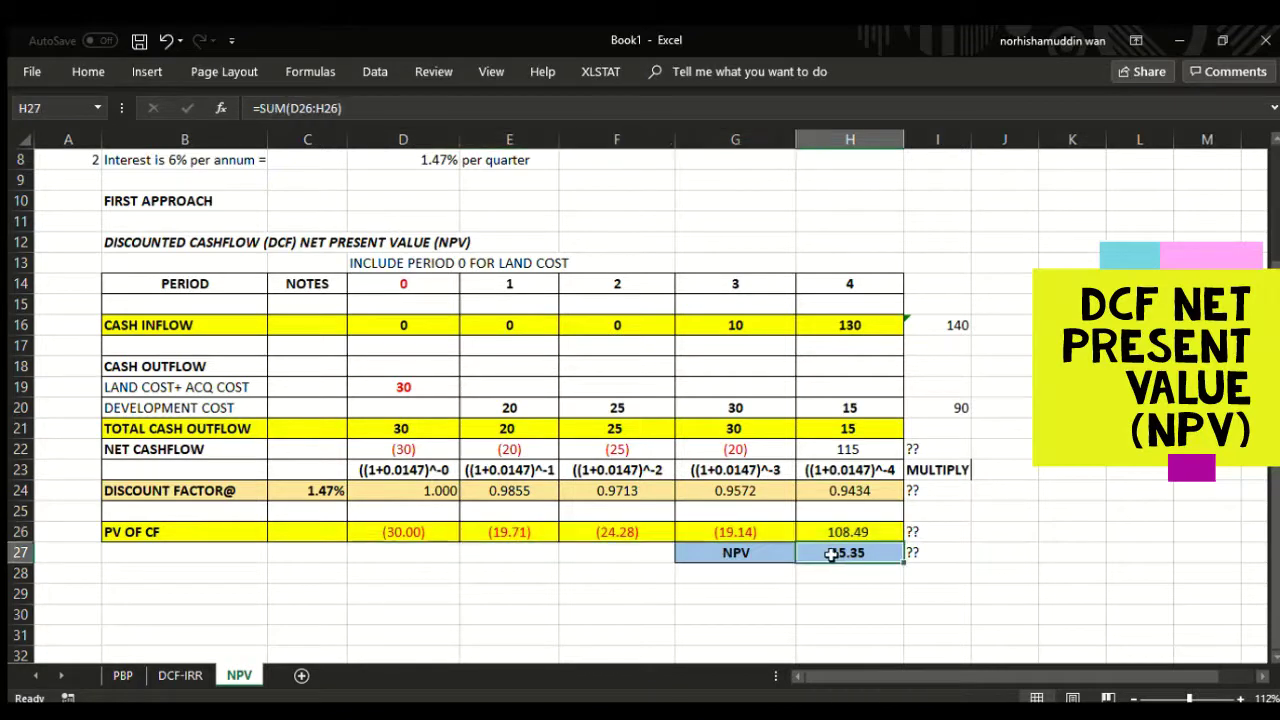
key(Delete)
click(752, 550)
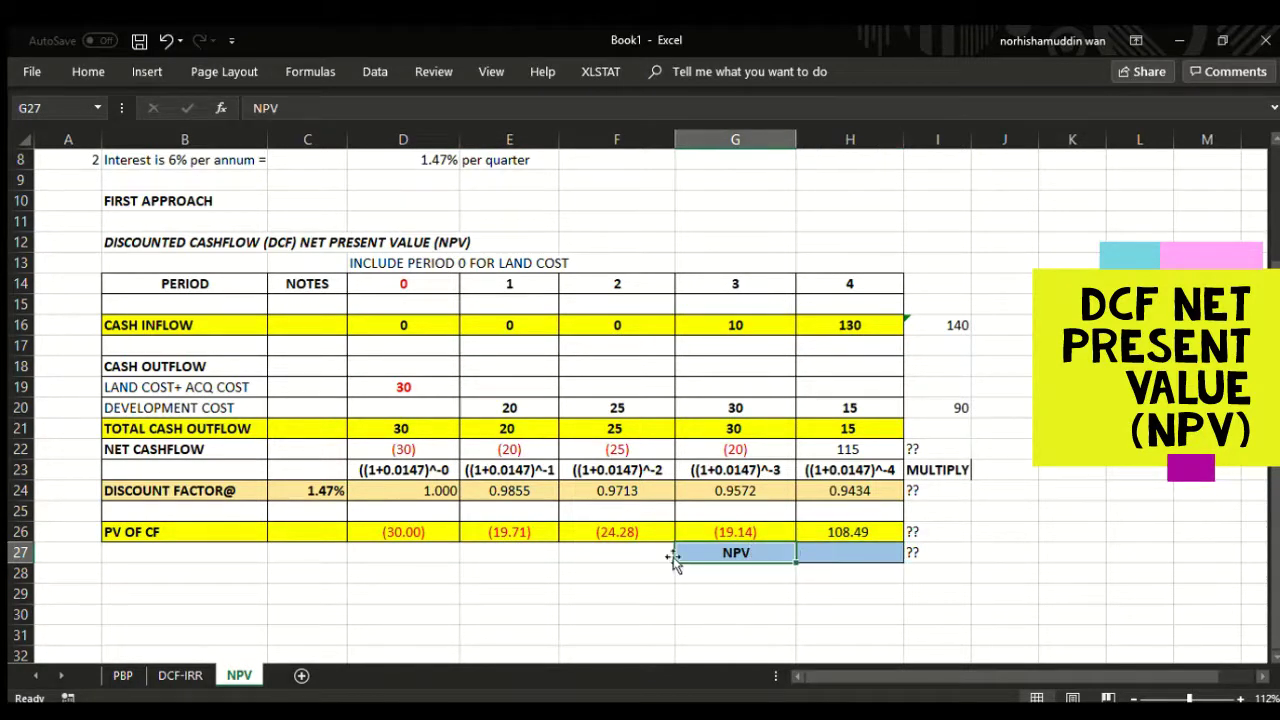
Add a note beside the NPV row, entering "SUMMATION OF PV OF CF FRM" in J27 and "PERIOD 0 TO 4" in J28
click(985, 553)
text(SU)
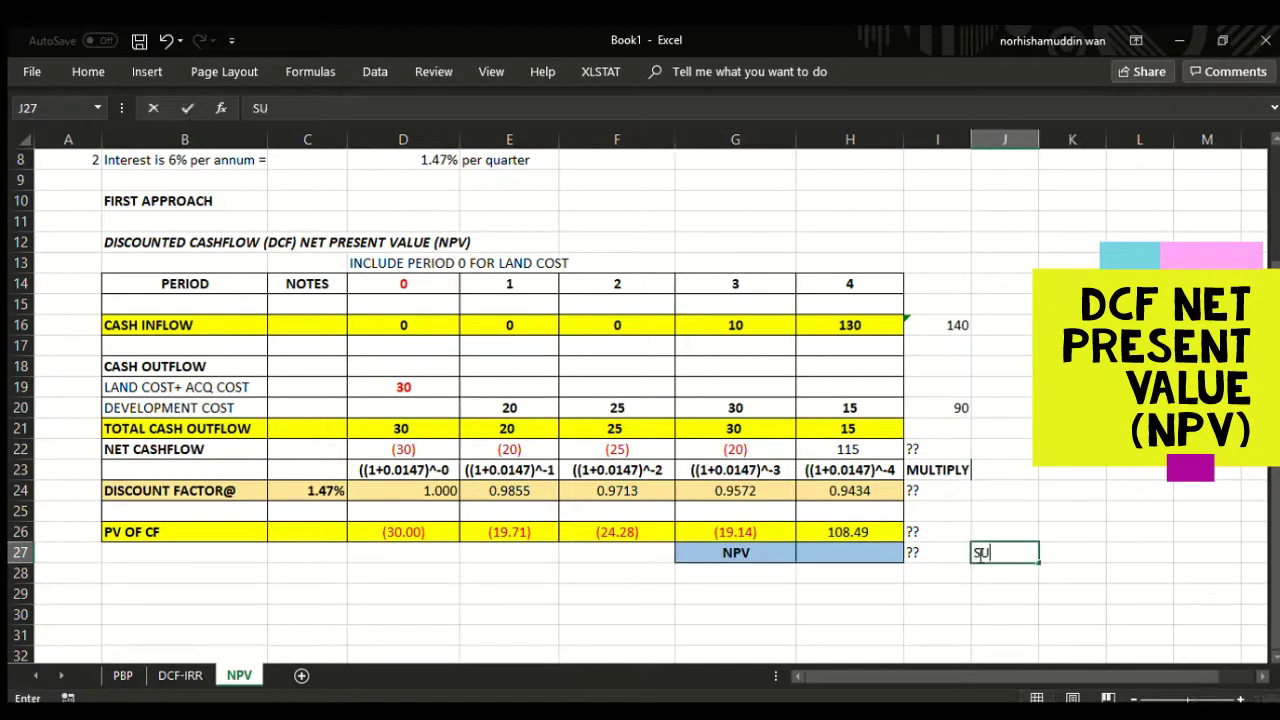
text(MMATION OF PV OF CF)
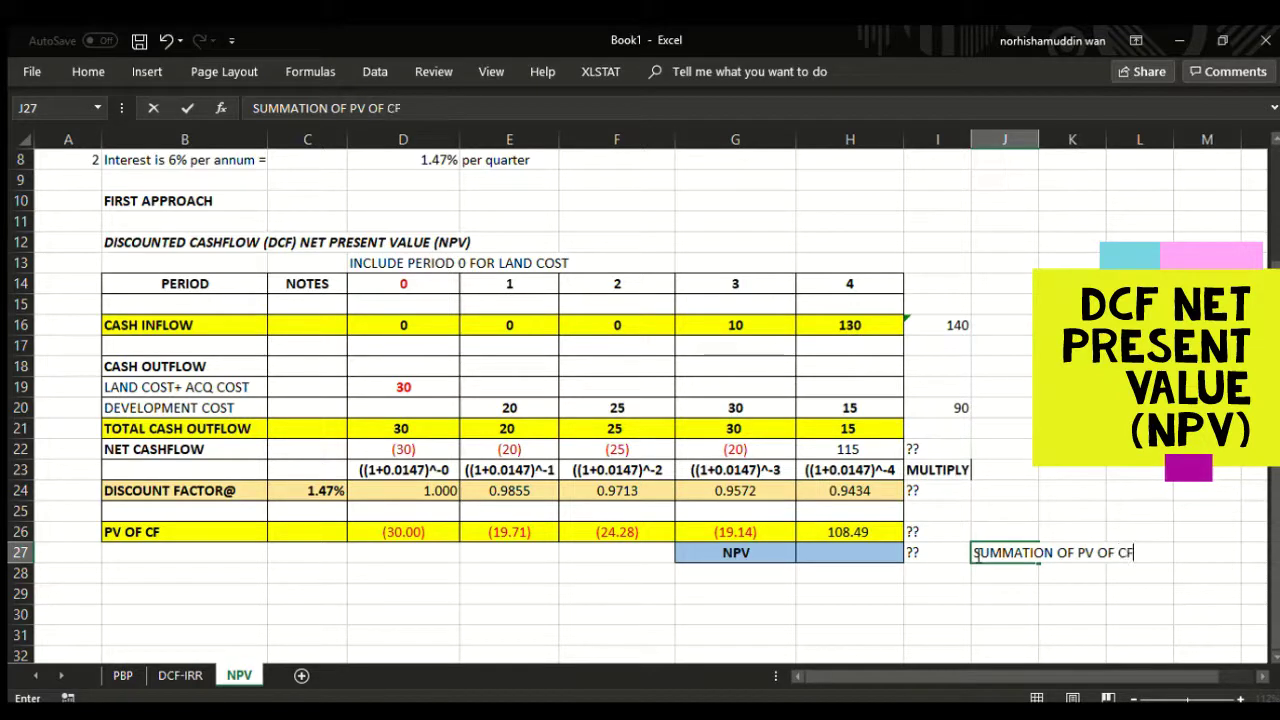
text(RM)
key(Return)
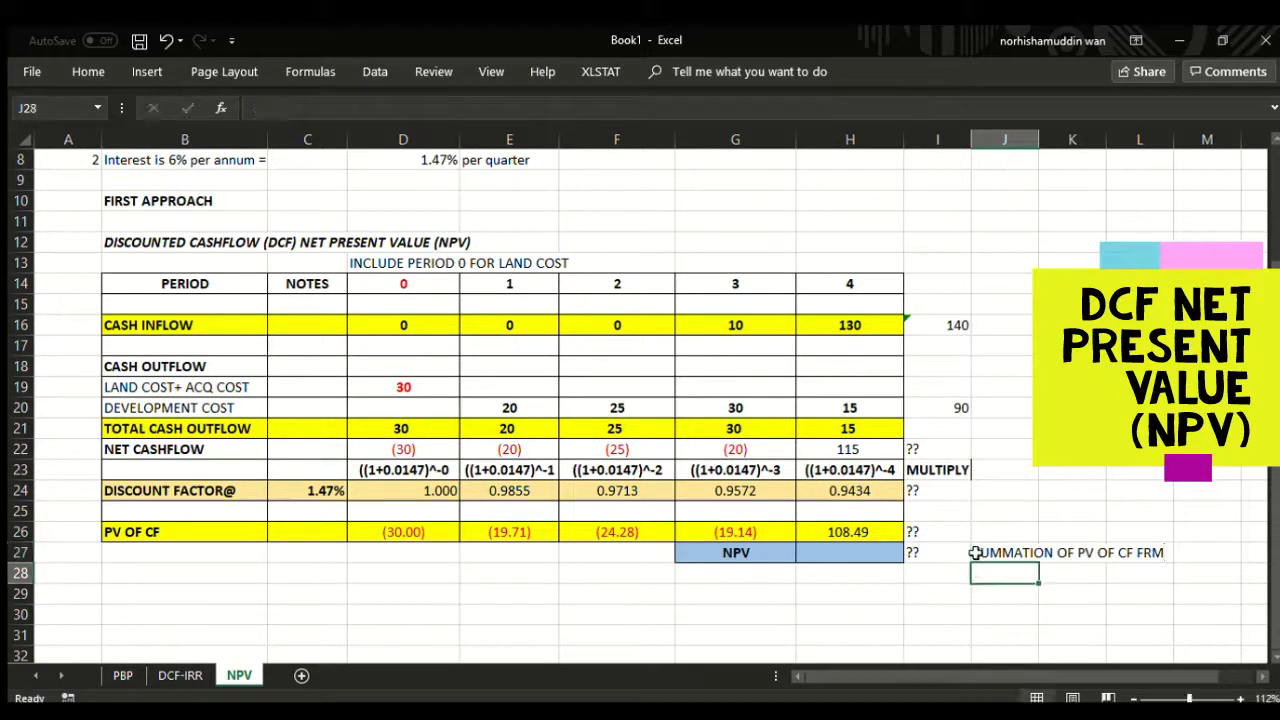
text(PERIOD)
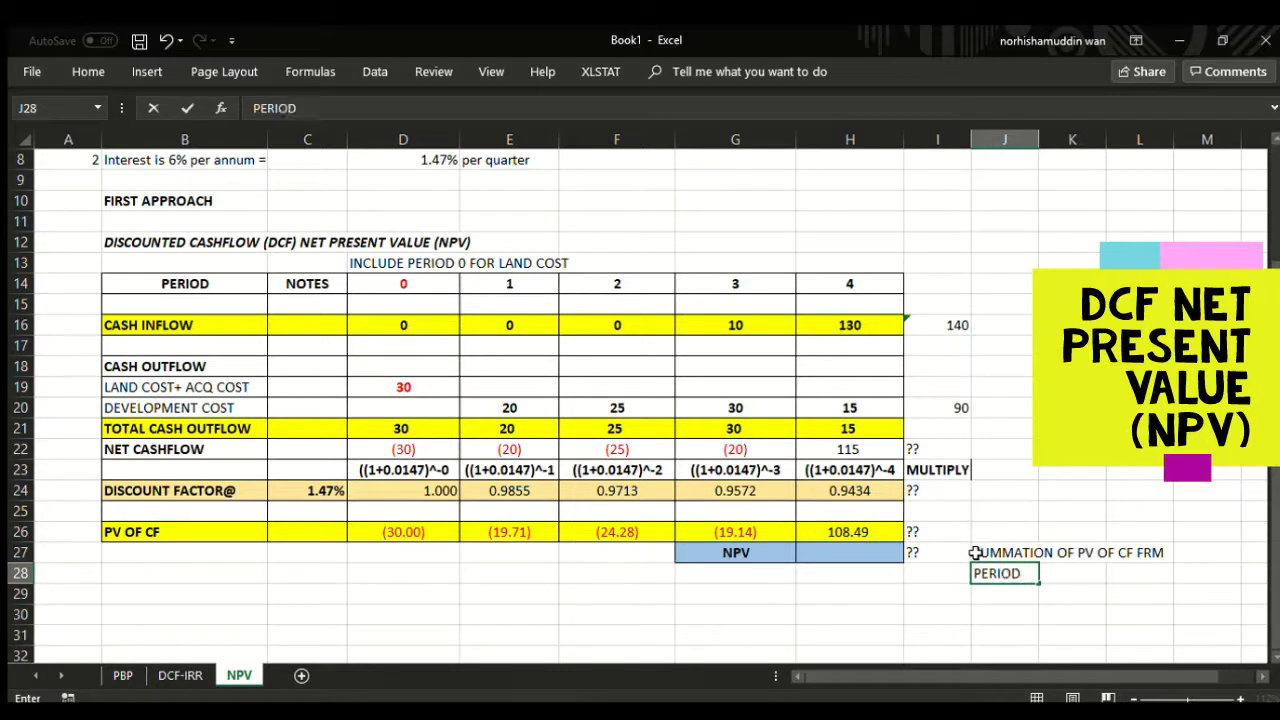
text(0 TO 4)
key(Return)
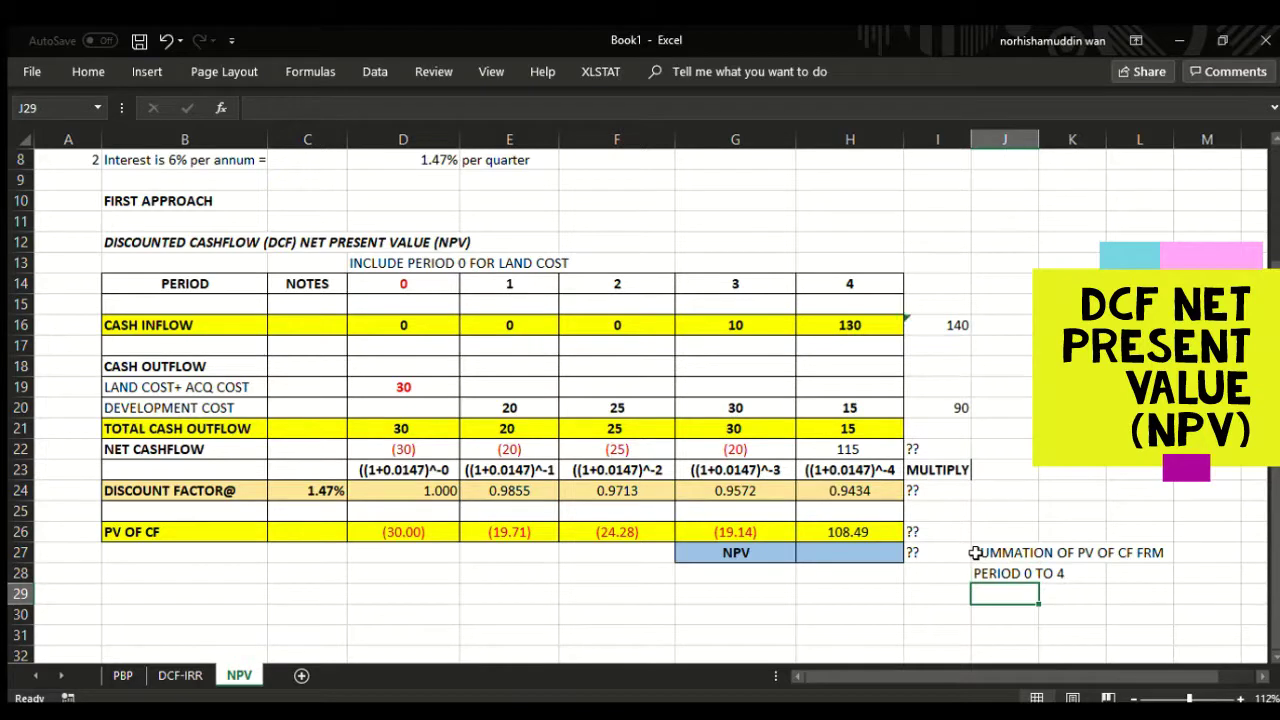
Calculate the NPV in H27 by summing the PV of CF row with =SUM(D26:H26)
click(849, 552)
text(=)
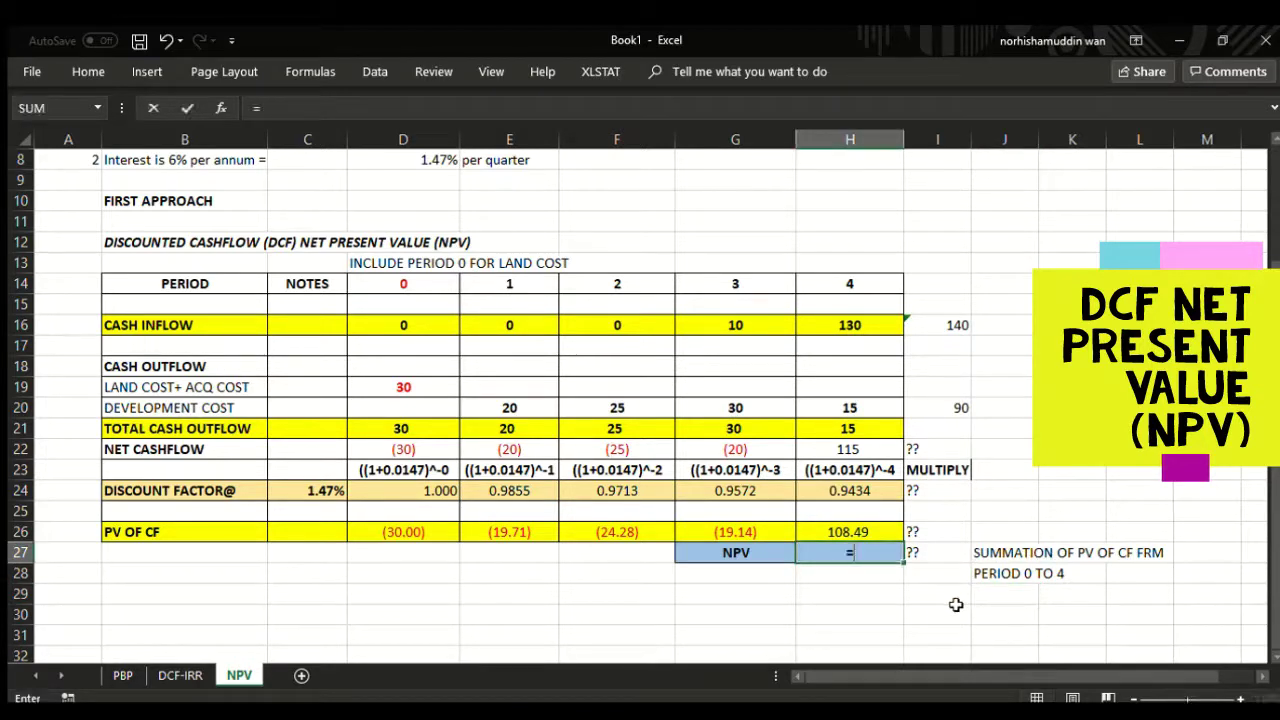
text(SUM)
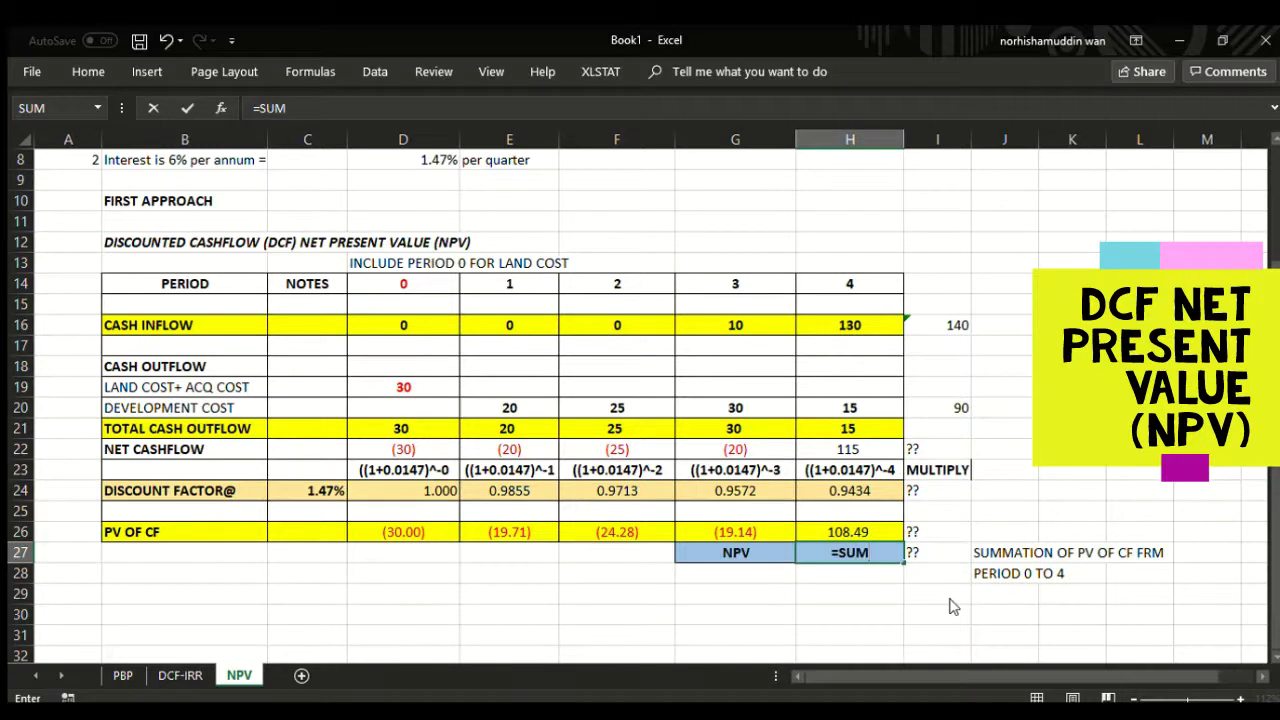
text(()
click(383, 531)
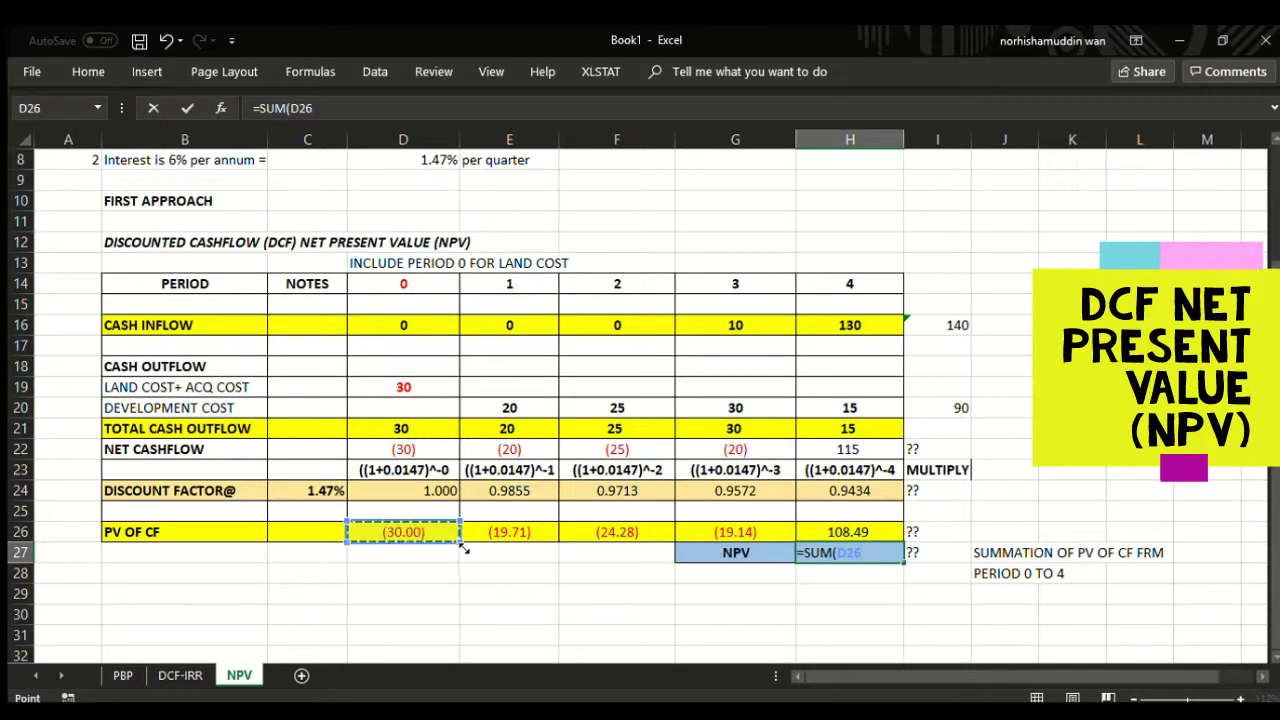
drag(463, 548, 880, 553)
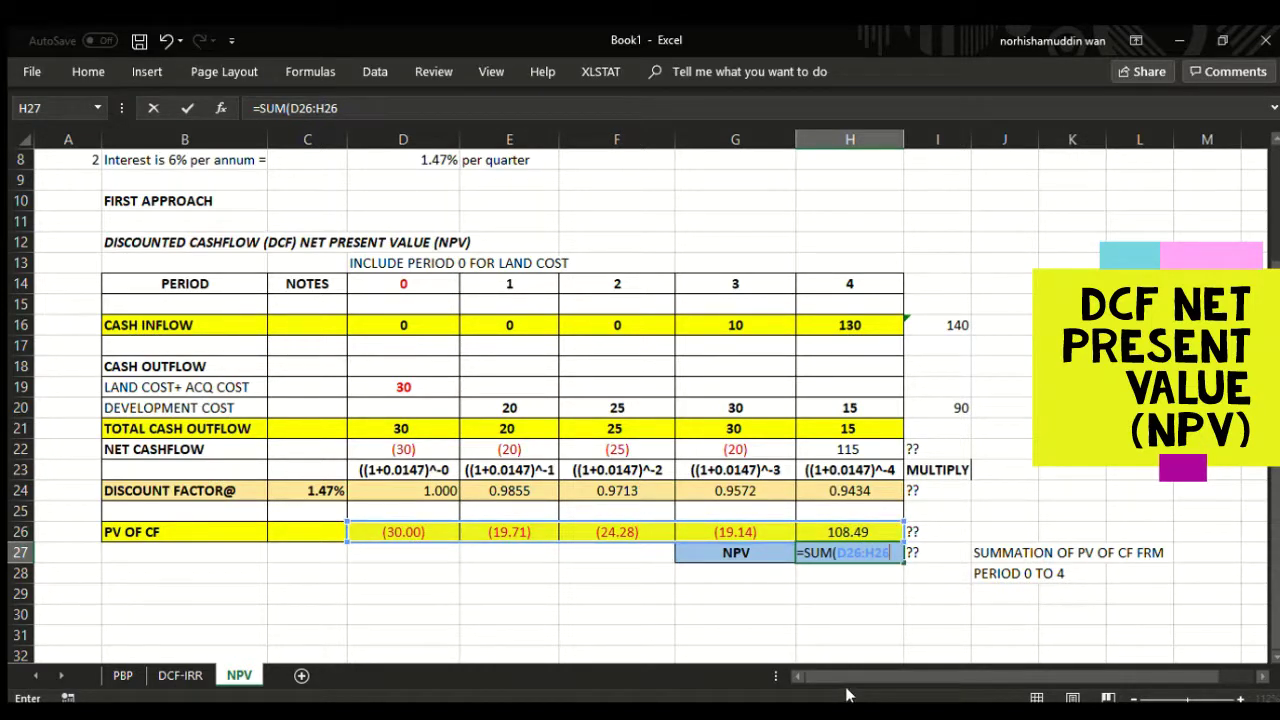
key(Return)
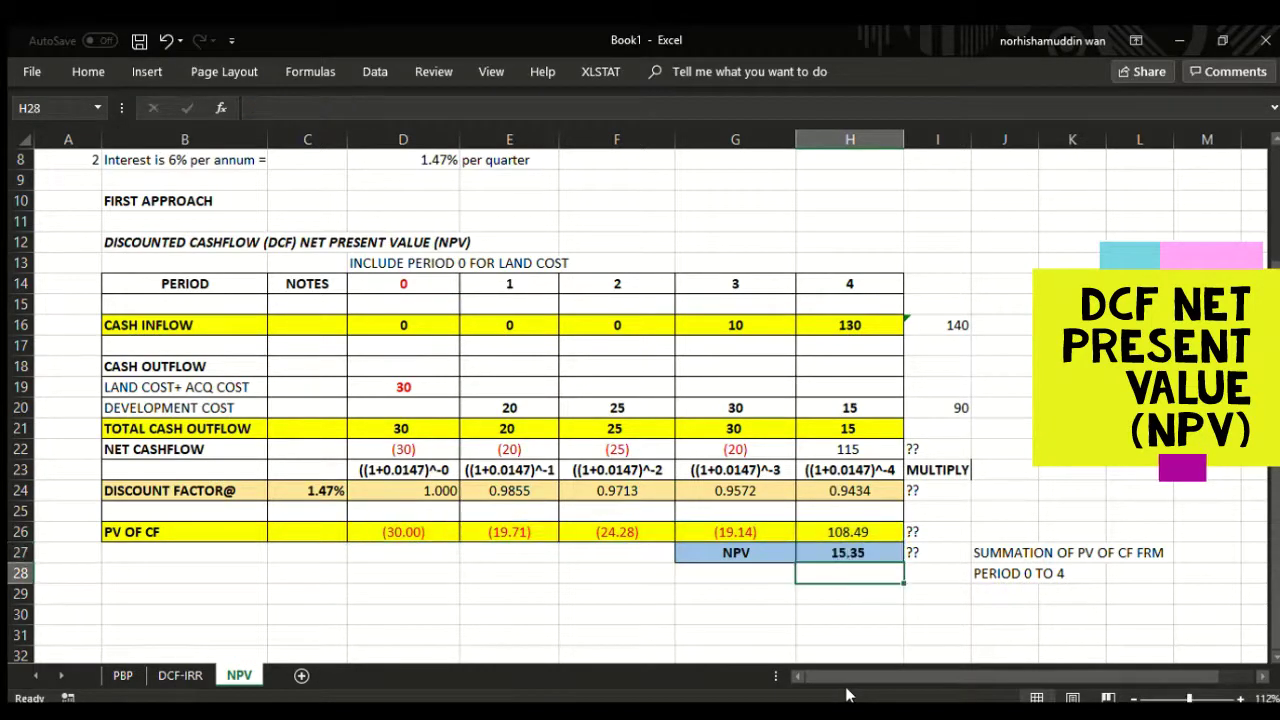
Write the conclusion "THEREFORE, OUR PROJECT NPV IS 15.35" in F30
click(742, 612)
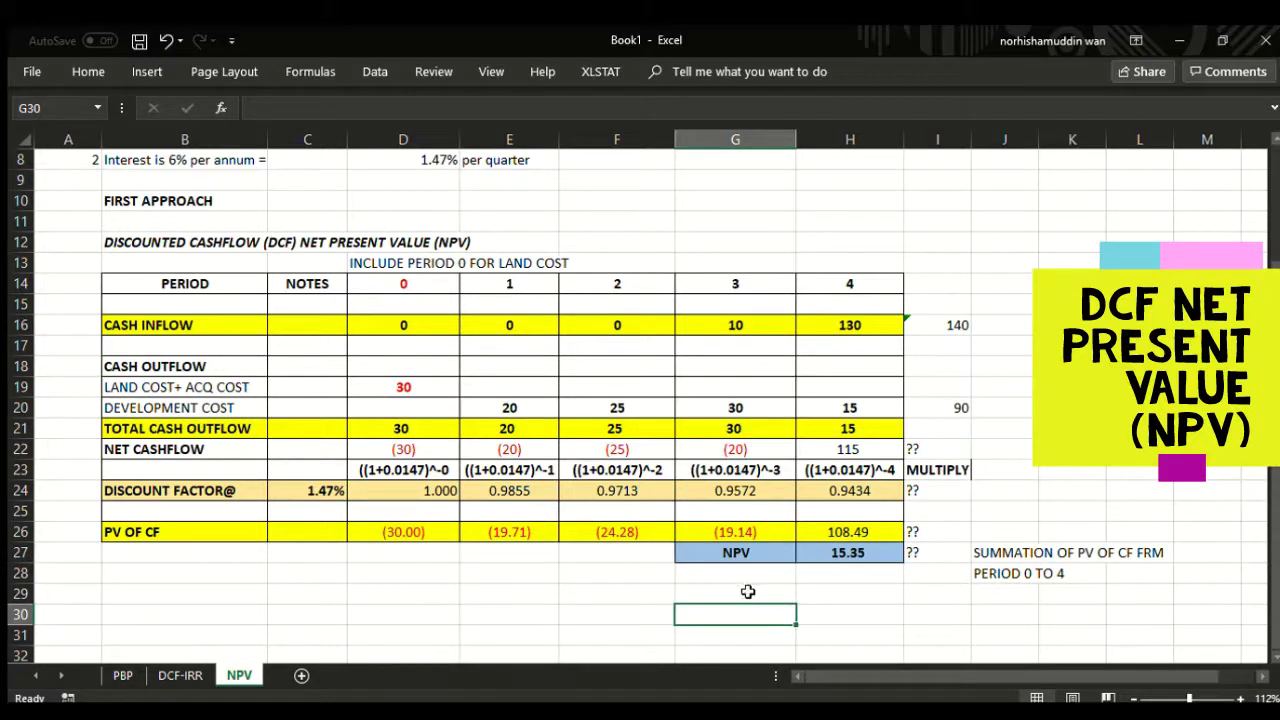
click(611, 618)
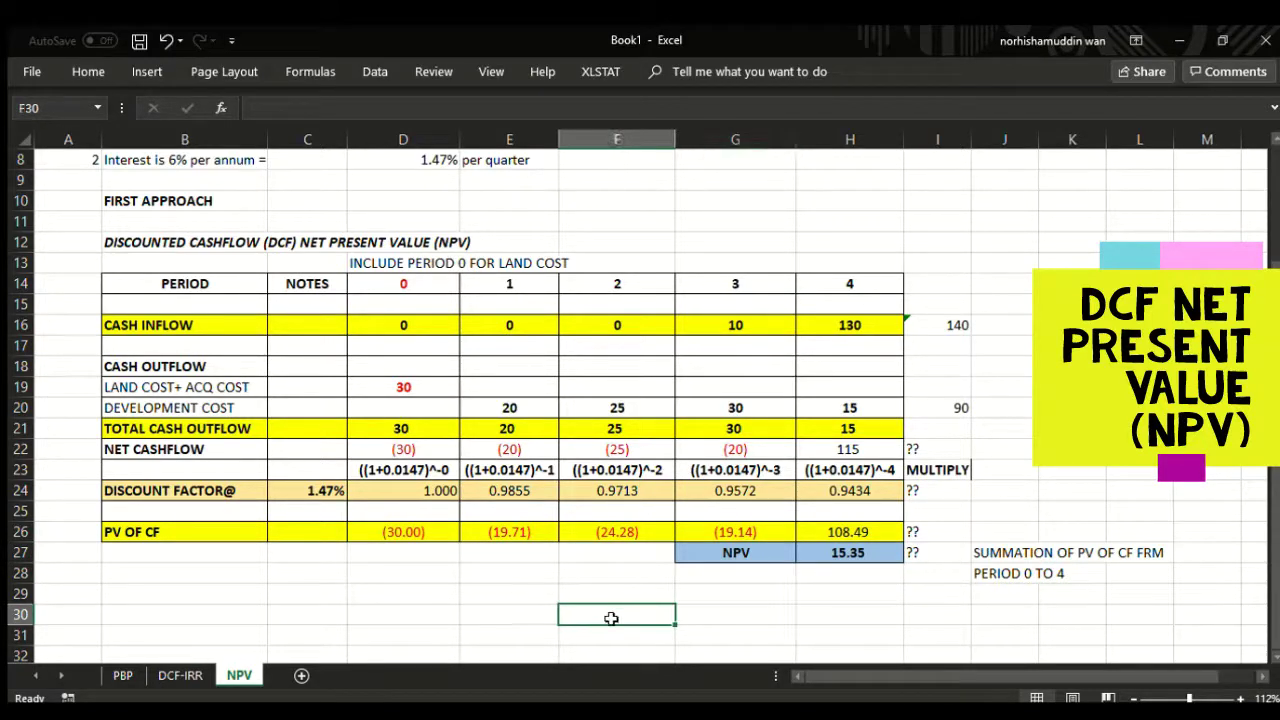
text(THEREF)
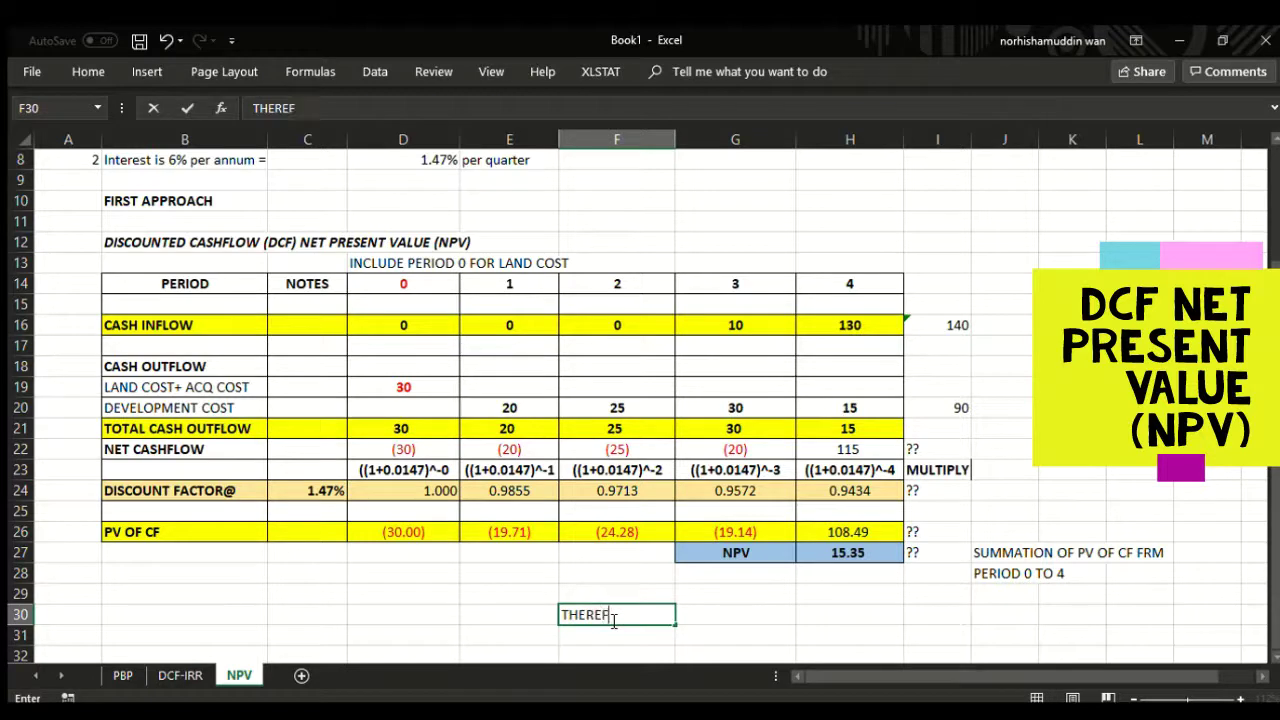
text(ORE, OUR)
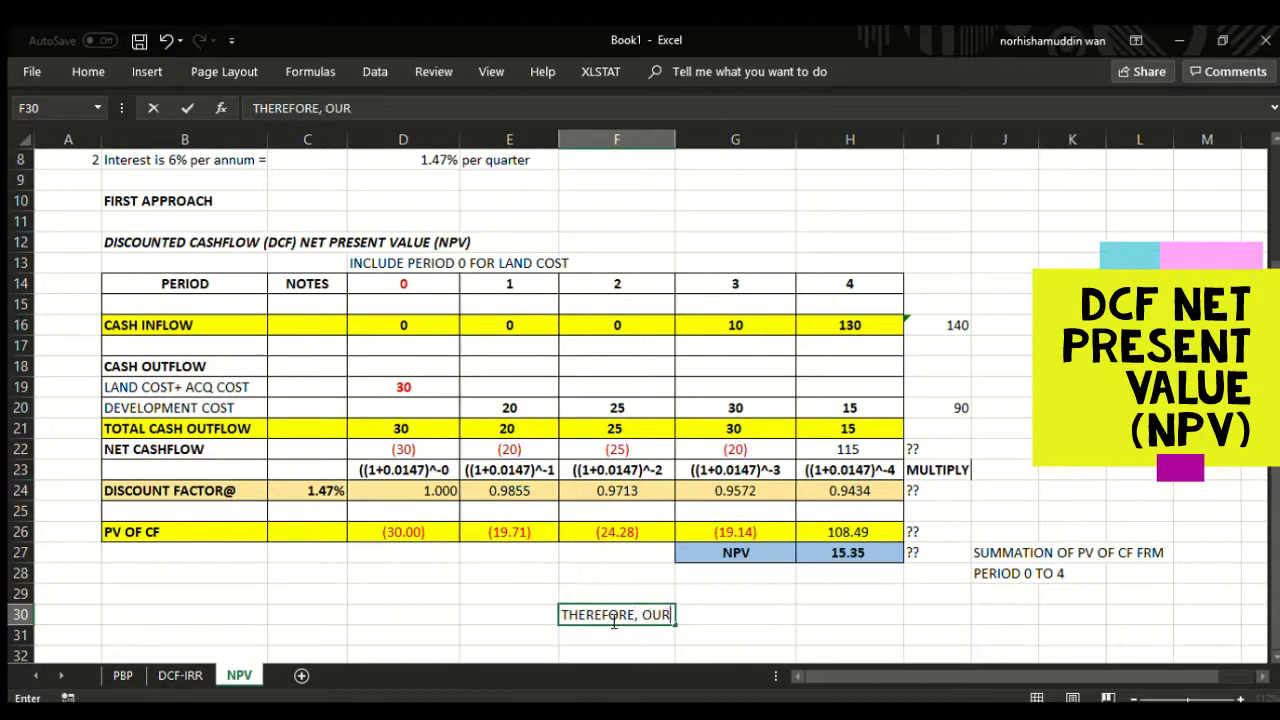
text( PROJECT)
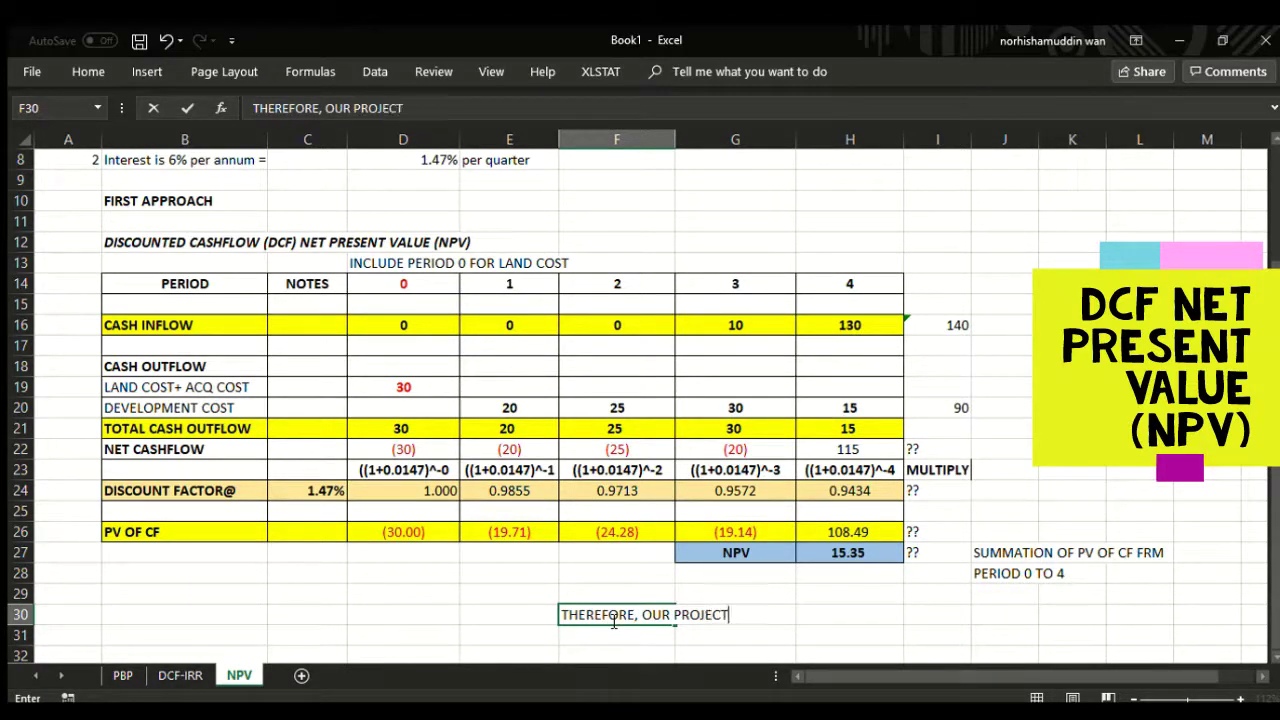
text( NPV IS )
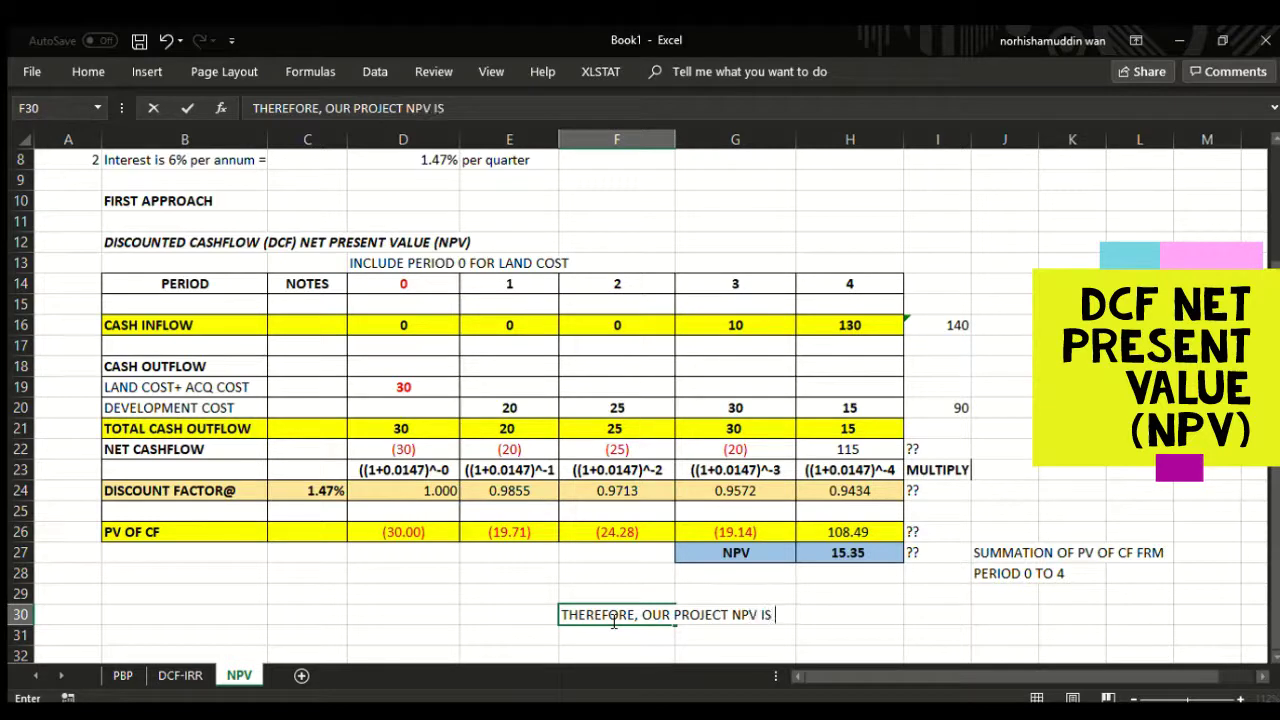
text(15.35)
Put a plus sign before 15.35 in the F30 conclusion and add MILLION after it
click(775, 614)
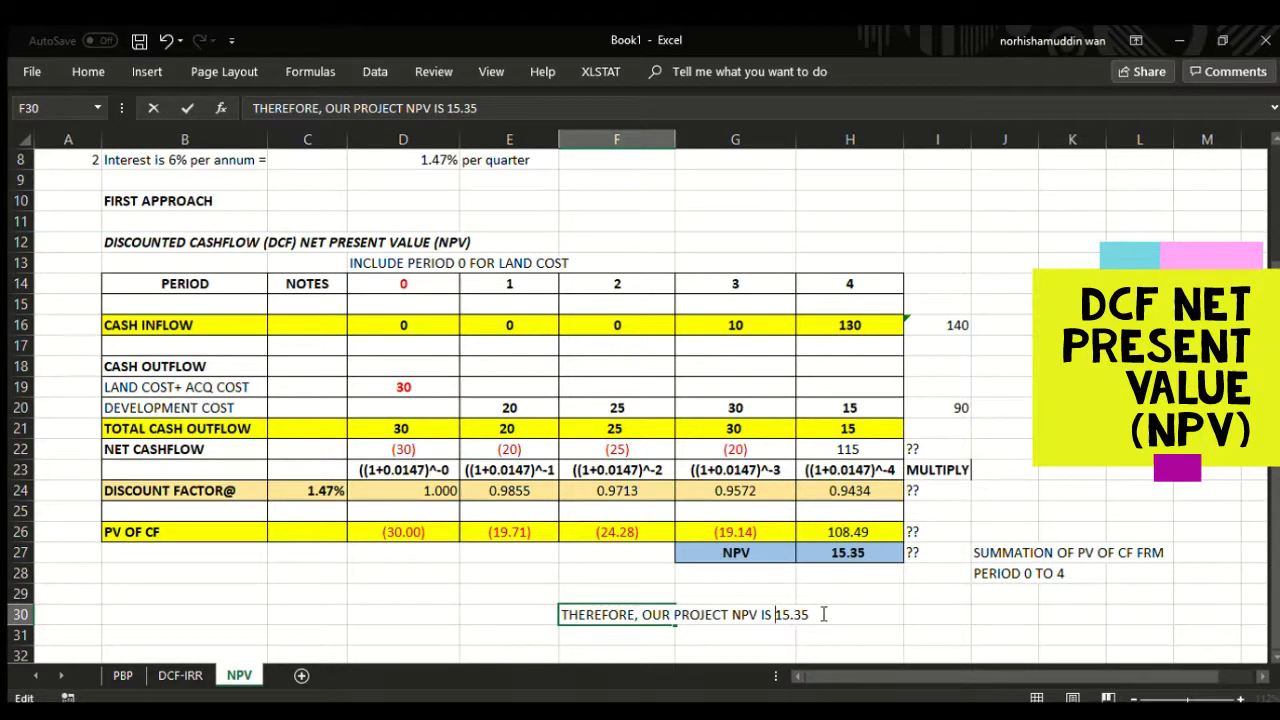
text(+)
click(822, 614)
text(M)
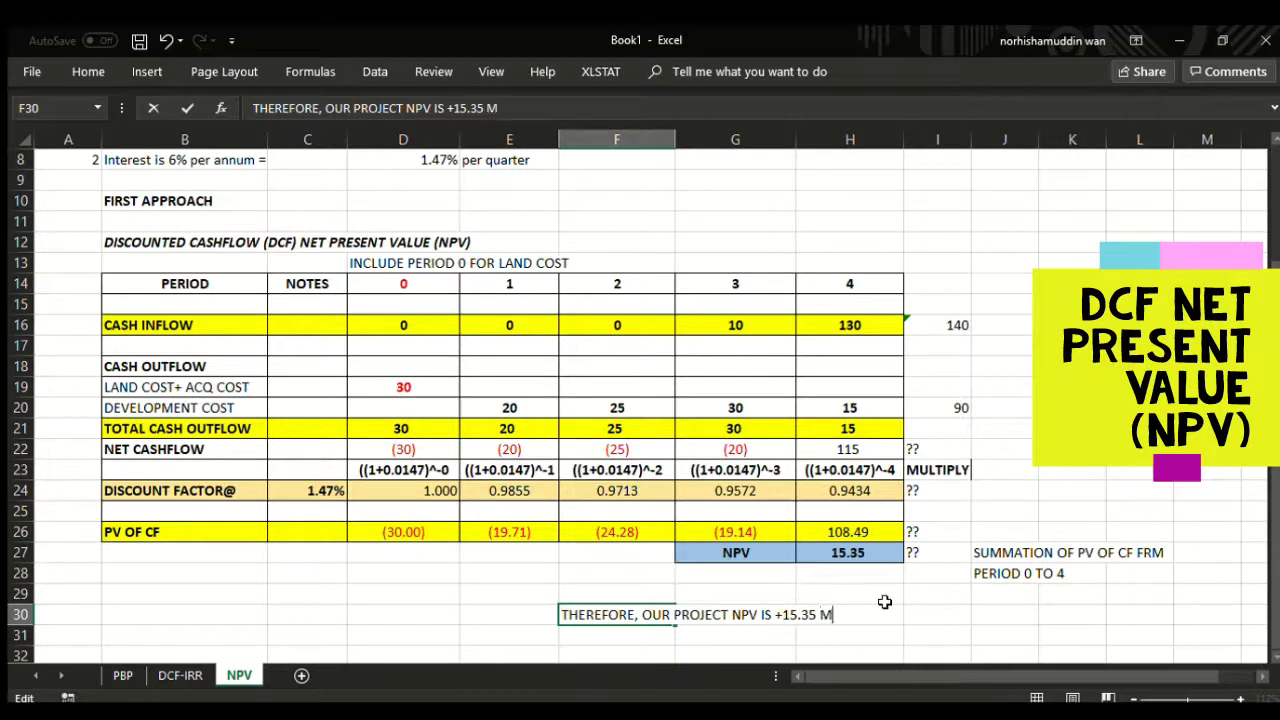
text(ILLION)
key(Return)
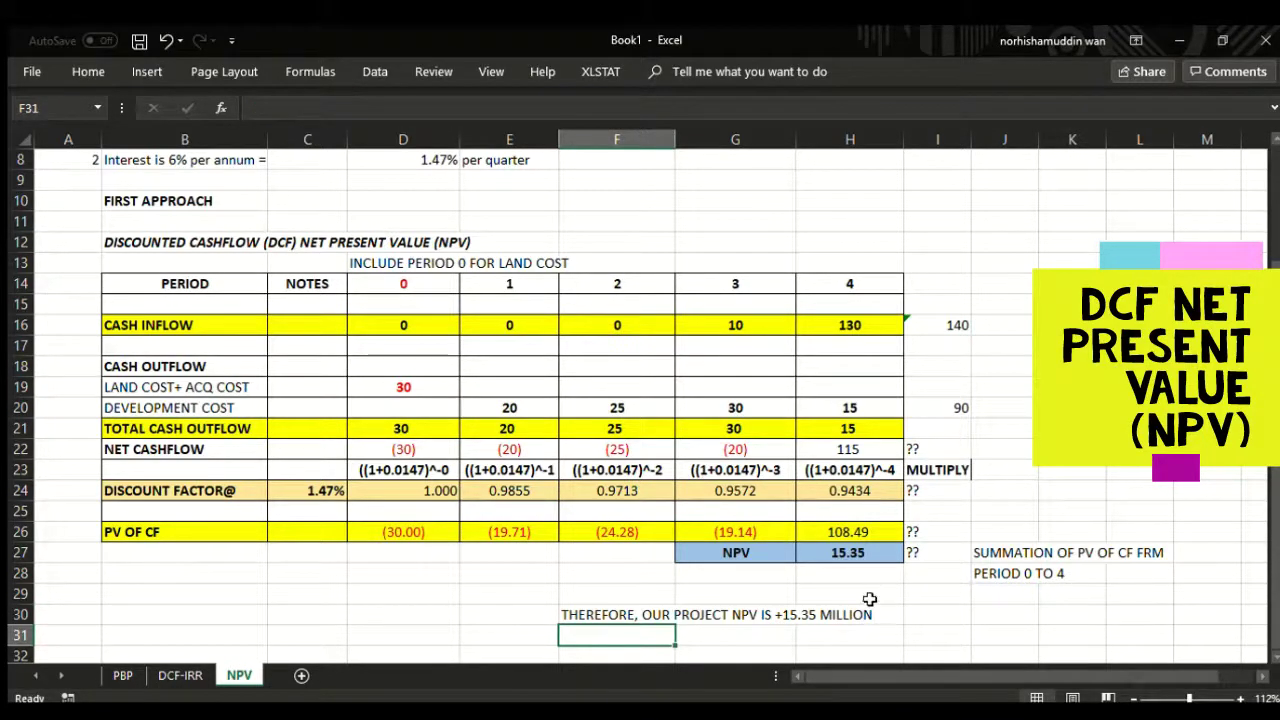
click(872, 609)
click(750, 630)
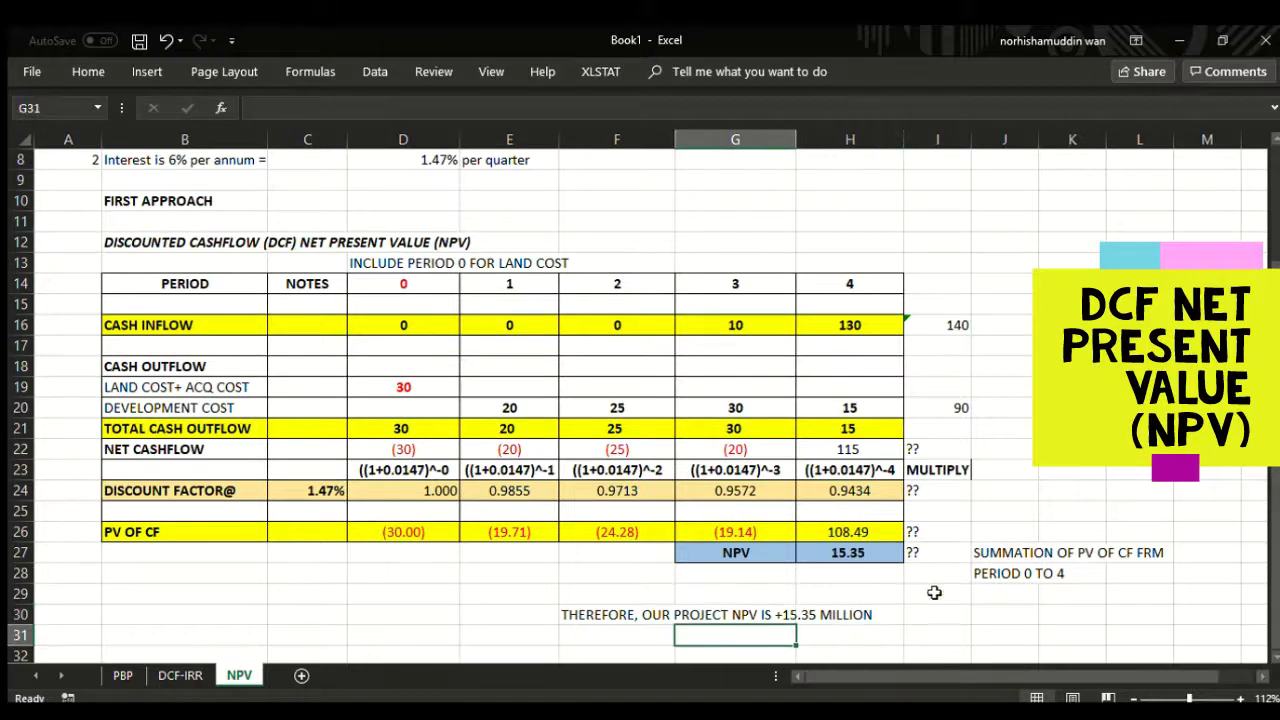